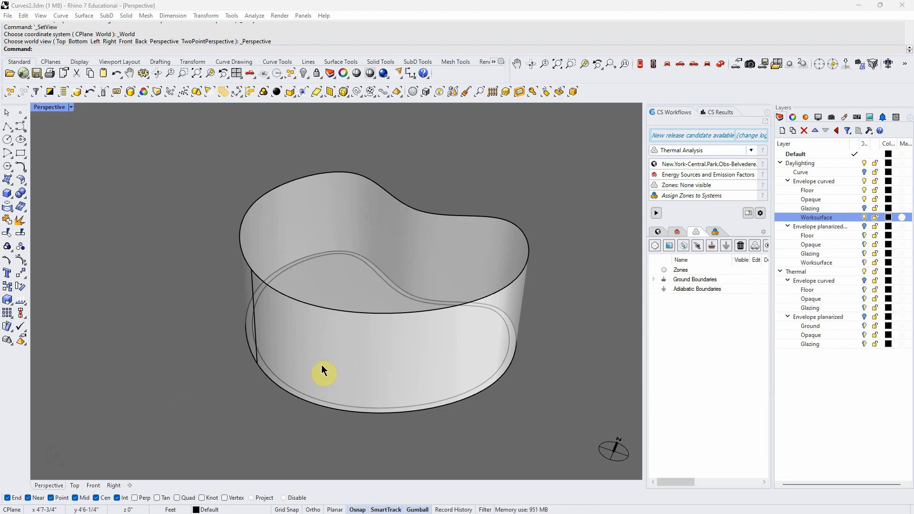
# Check the daylighting curved envelope with its Opaque layer hidden, restore that layer and turn on the Glazing layer
pyautogui.moveTo(218, 386); pyautogui.dragTo(299, 391, button='right')
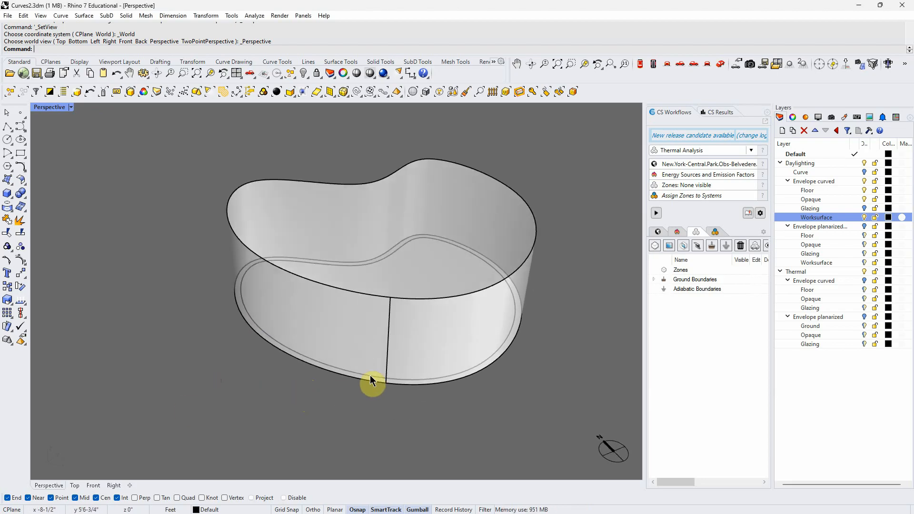
pyautogui.moveTo(363, 385); pyautogui.dragTo(353, 402, button='right')
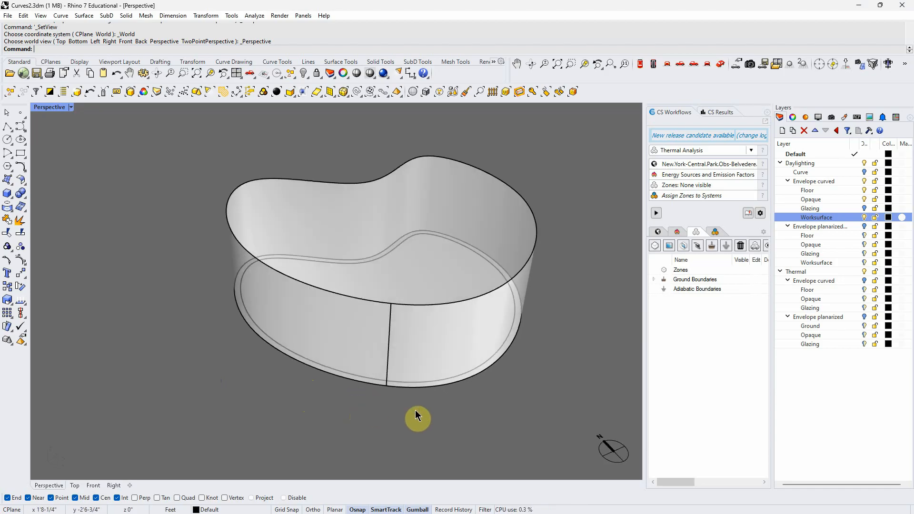
pyautogui.moveTo(415, 410); pyautogui.dragTo(412, 417, button='right')
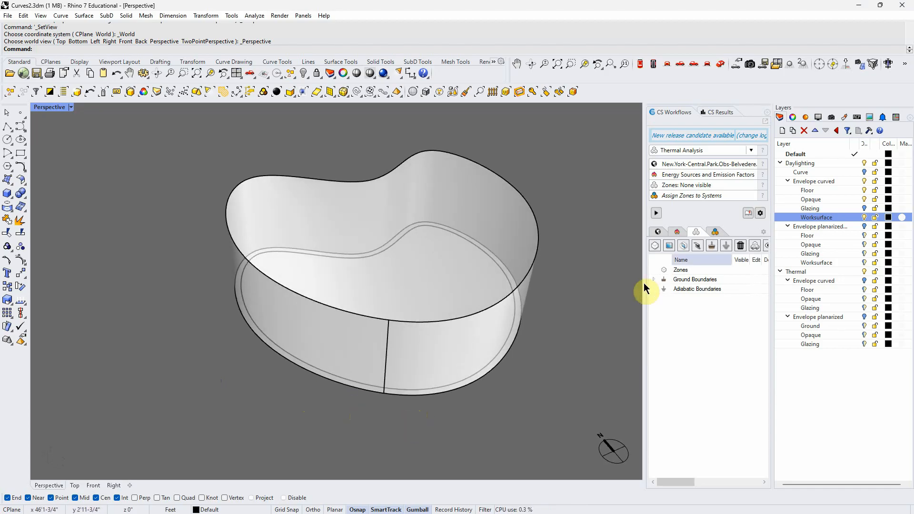
pyautogui.click(864, 199)
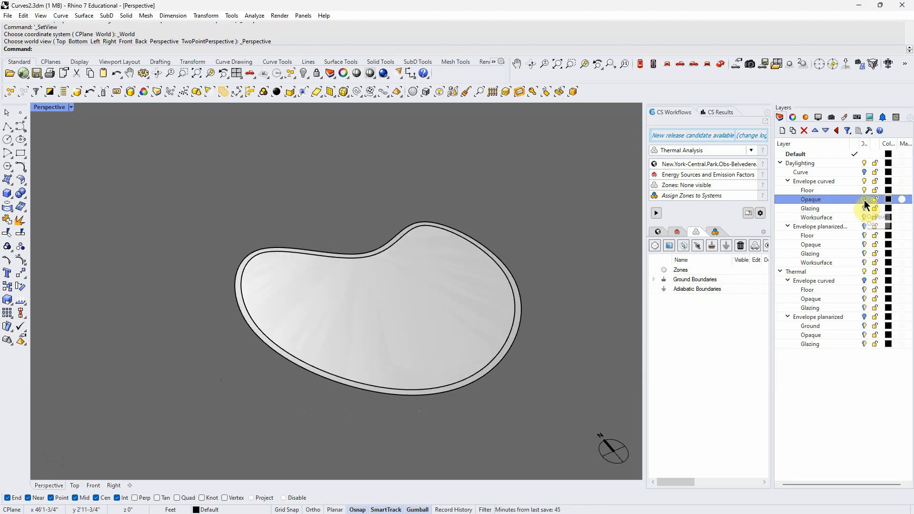
pyautogui.click(864, 199)
pyautogui.click(863, 208)
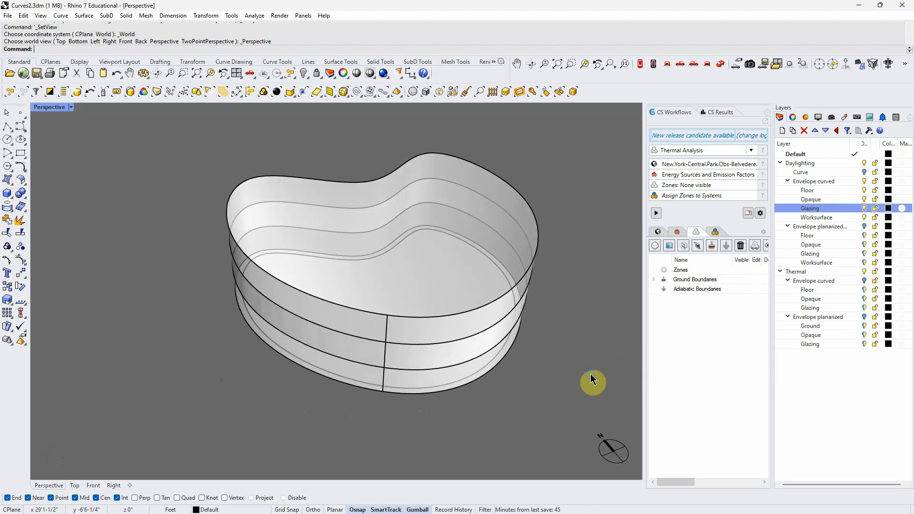
# Toggle the daylighting curved envelope's Worksurface layer off and on to compare the model with and without it
pyautogui.click(864, 217)
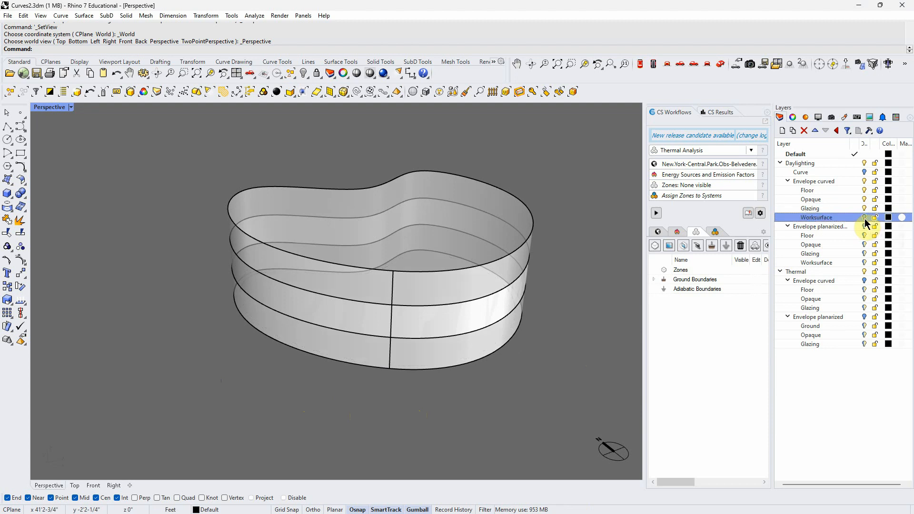
pyautogui.click(865, 218)
pyautogui.moveTo(576, 237); pyautogui.dragTo(582, 269, button='right')
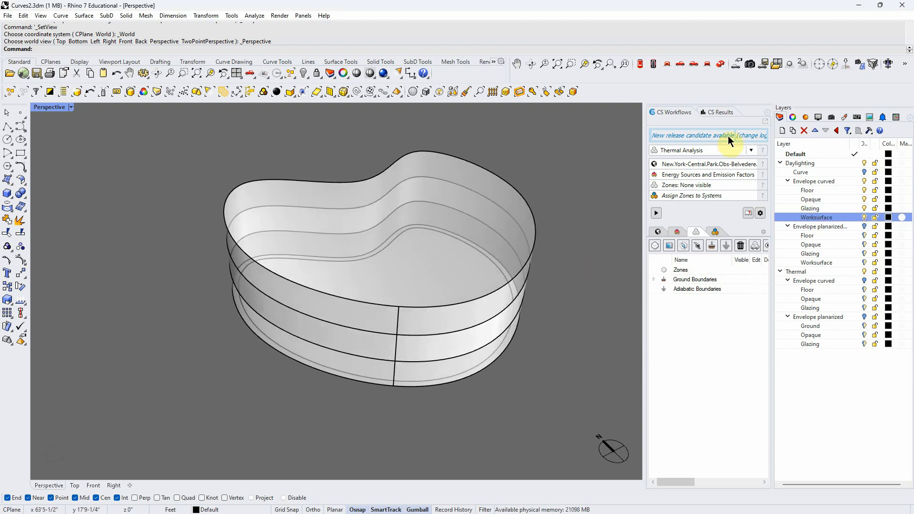
# Display the Daylight curved simulation result on the model and clear it from the viewport
pyautogui.click(715, 113)
pyautogui.click(676, 178)
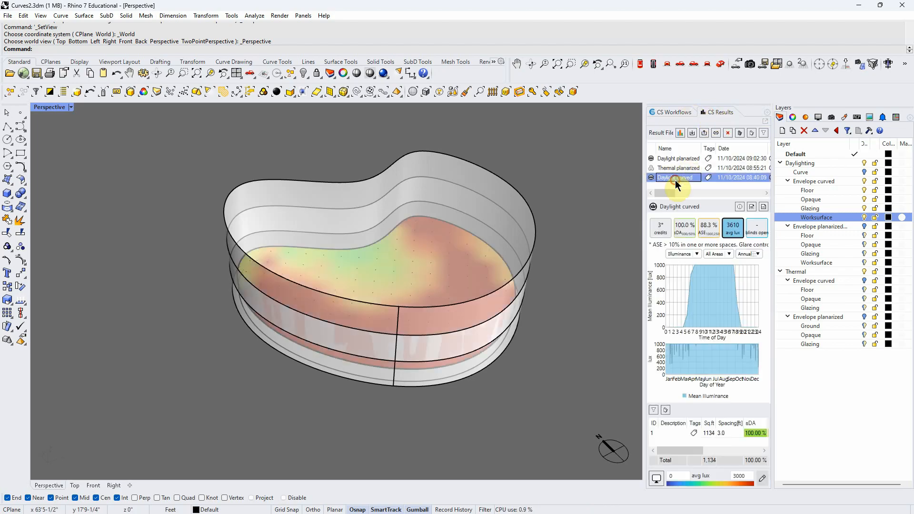
pyautogui.moveTo(588, 220); pyautogui.dragTo(587, 234, button='right')
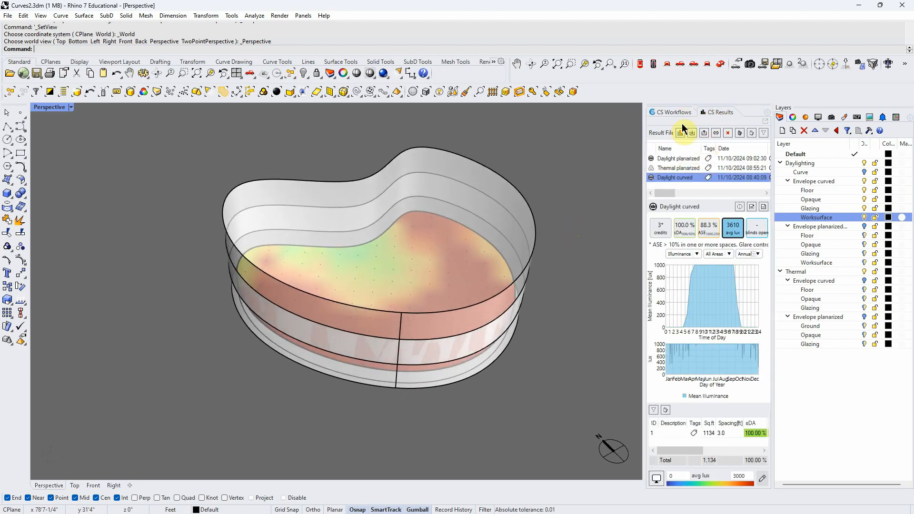
pyautogui.click(751, 132)
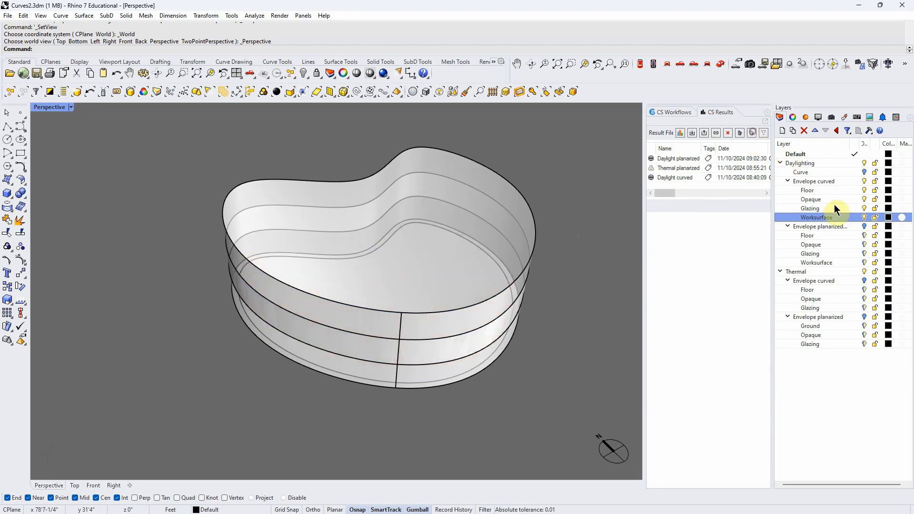
# Hide the daylighting Envelope curved layer and show the Thermal Envelope curved layer
pyautogui.click(865, 180)
pyautogui.click(864, 181)
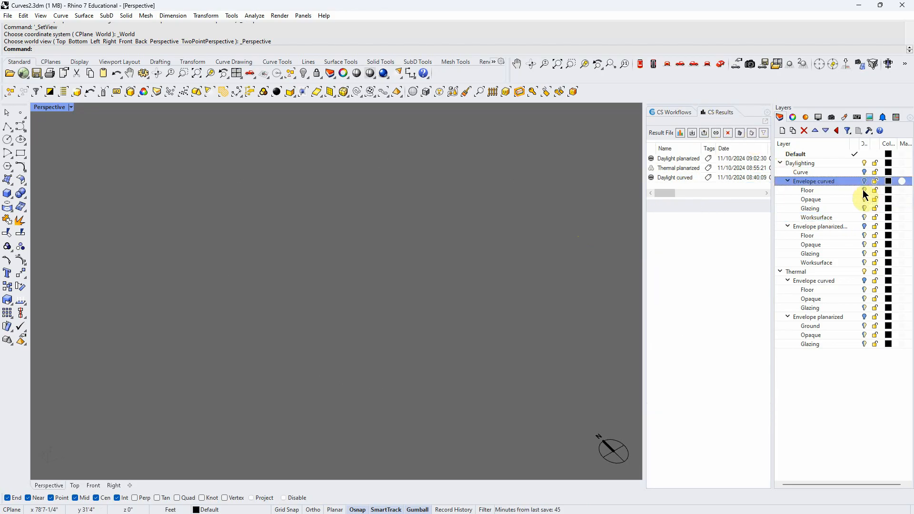
pyautogui.click(864, 281)
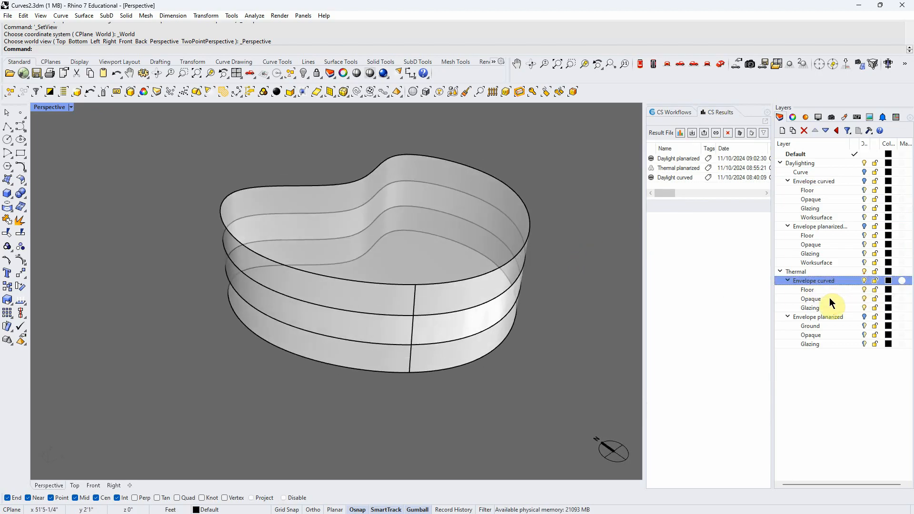
# Try to create a thermal zone from the objects on the thermal curved Opaque layer with a window-to-wall ratio of 0
pyautogui.click(670, 112)
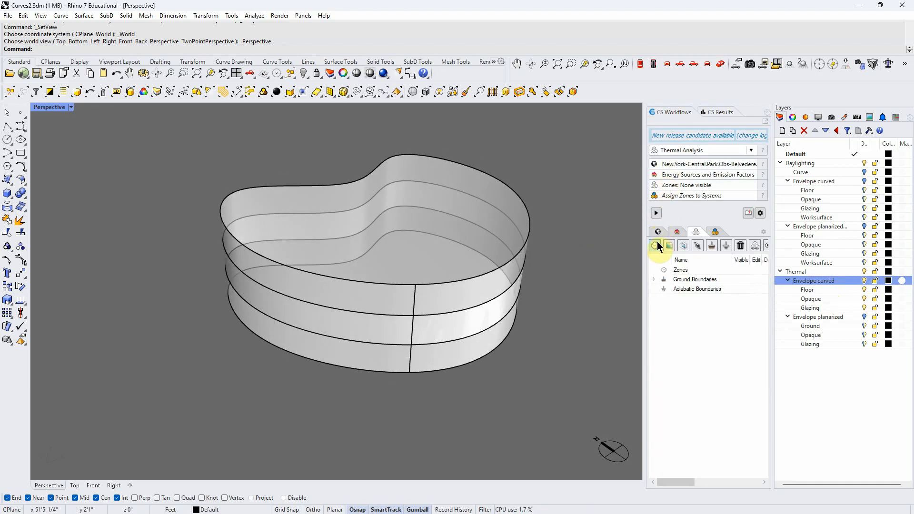
pyautogui.click(826, 301)
pyautogui.rightClick(827, 301)
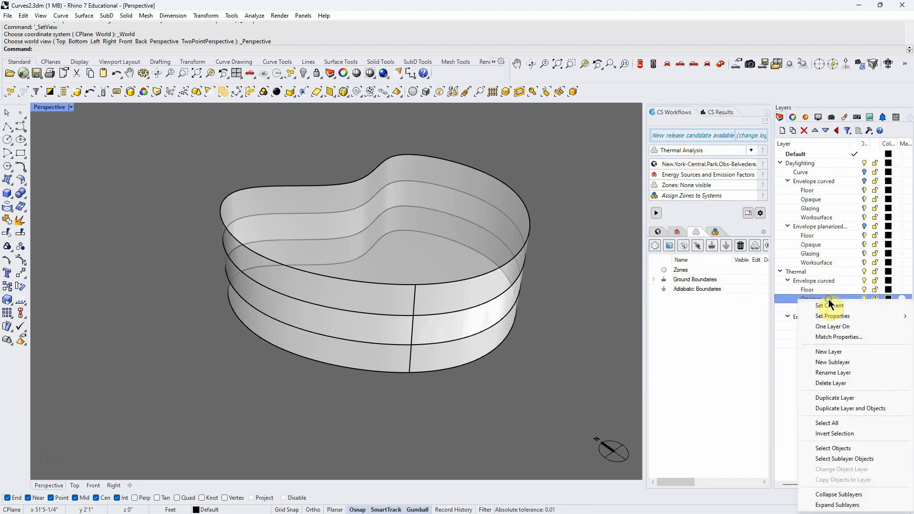
pyautogui.click(827, 449)
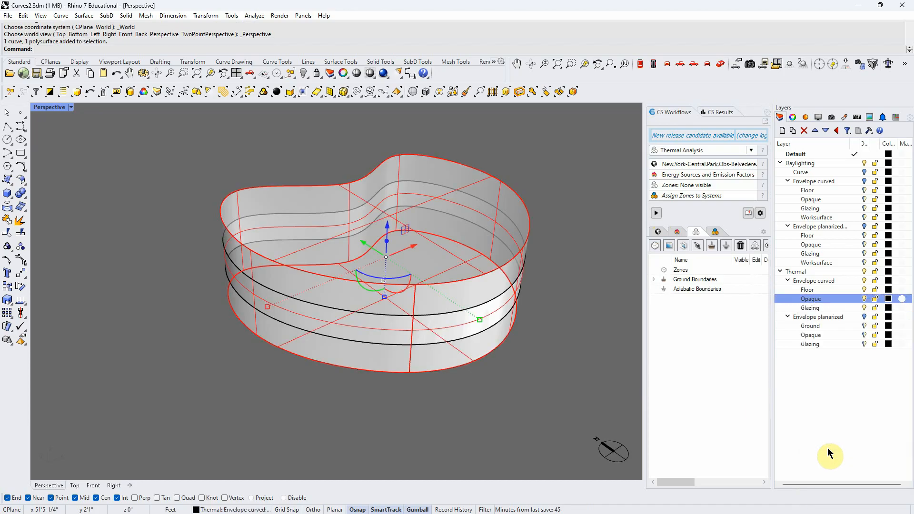
pyautogui.click(654, 246)
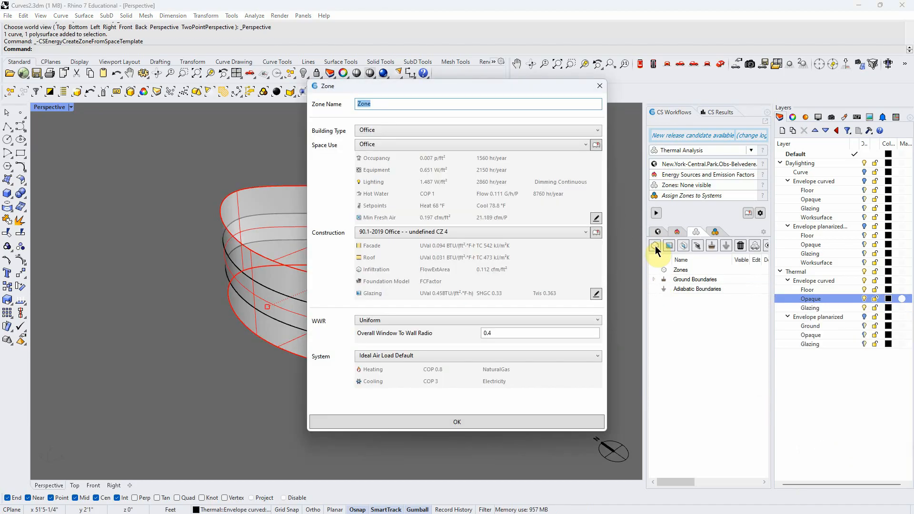
pyautogui.doubleClick(485, 332)
pyautogui.write('0')
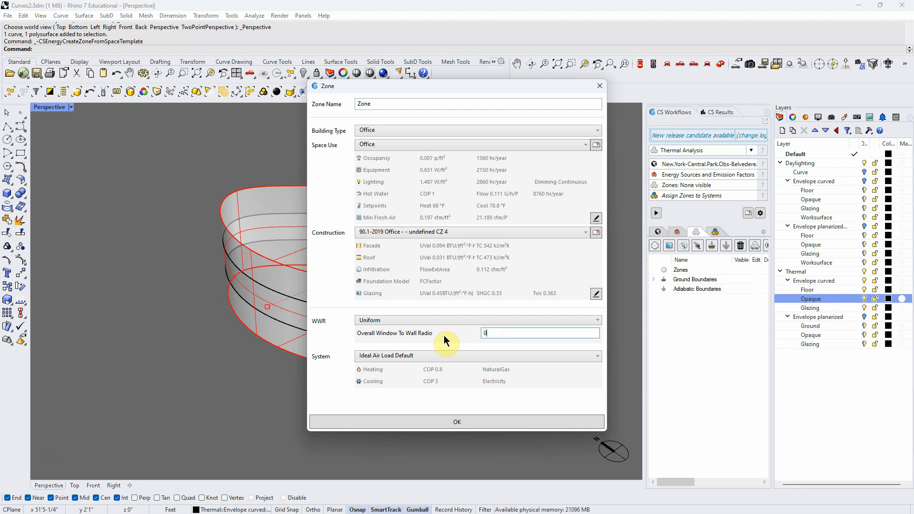
pyautogui.click(507, 420)
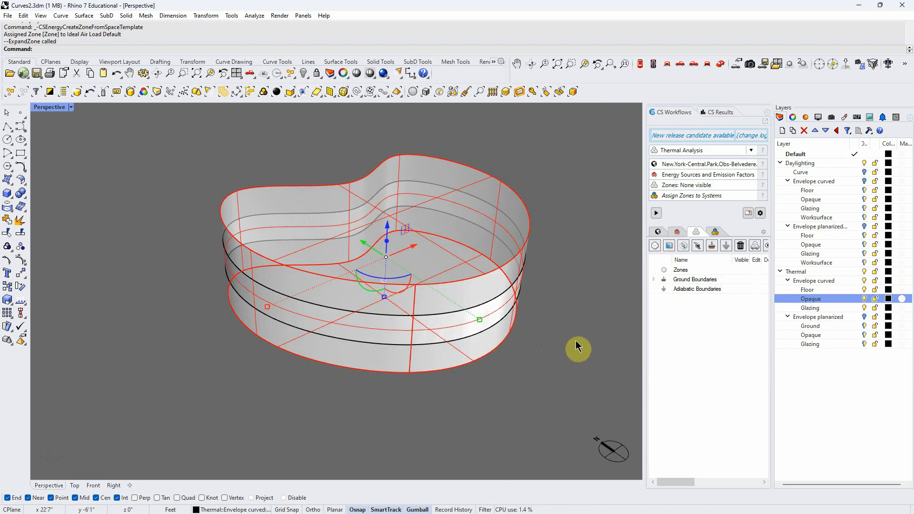
# Try again to create a thermal zone from the curved envelope, accepting the zone dialog as offered
pyautogui.click(654, 247)
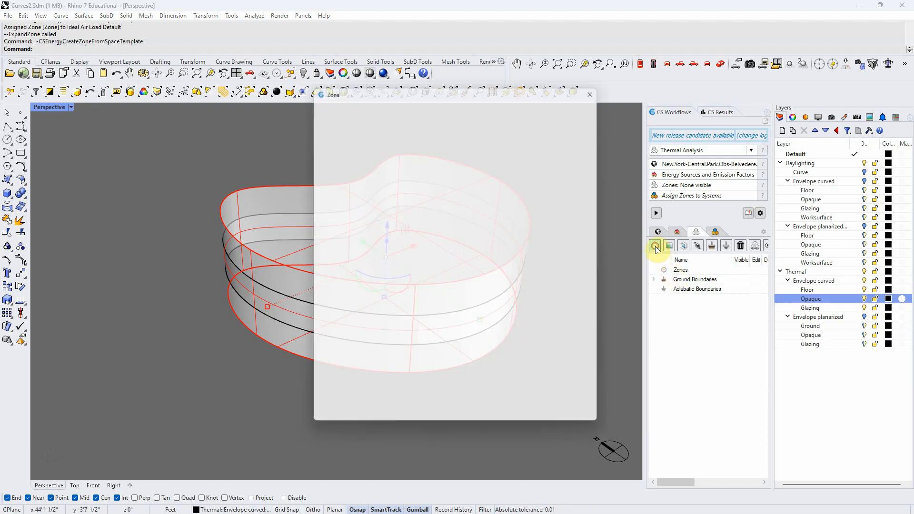
pyautogui.click(516, 421)
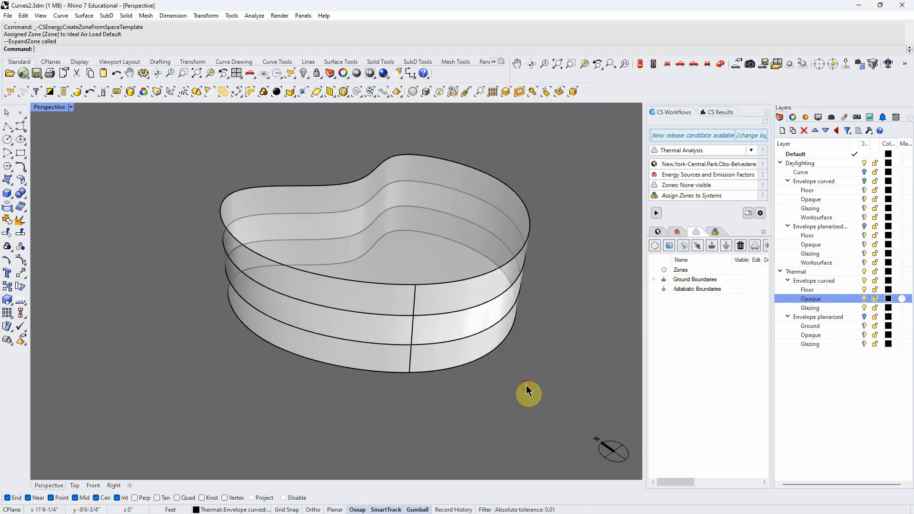
pyautogui.press('Return')
pyautogui.click(527, 423)
pyautogui.moveTo(544, 412); pyautogui.dragTo(526, 401, button='right')
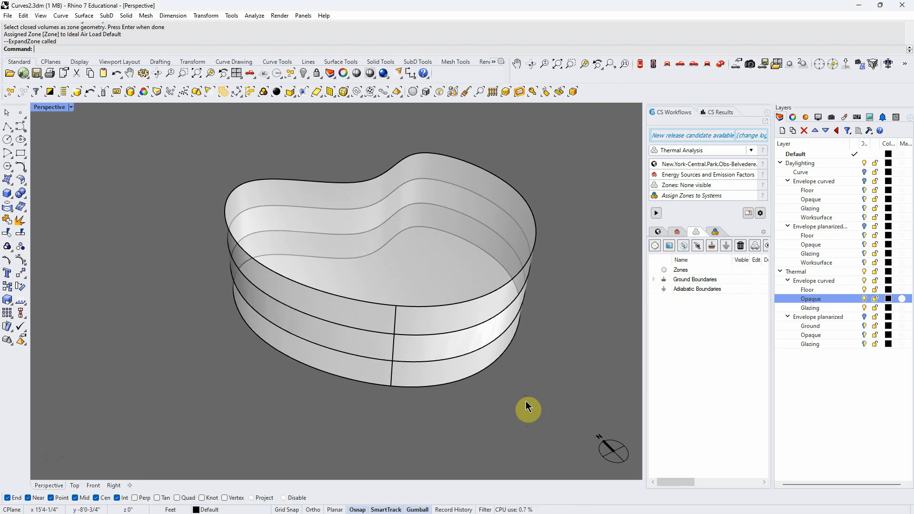
pyautogui.moveTo(527, 408); pyautogui.dragTo(523, 402, button='right')
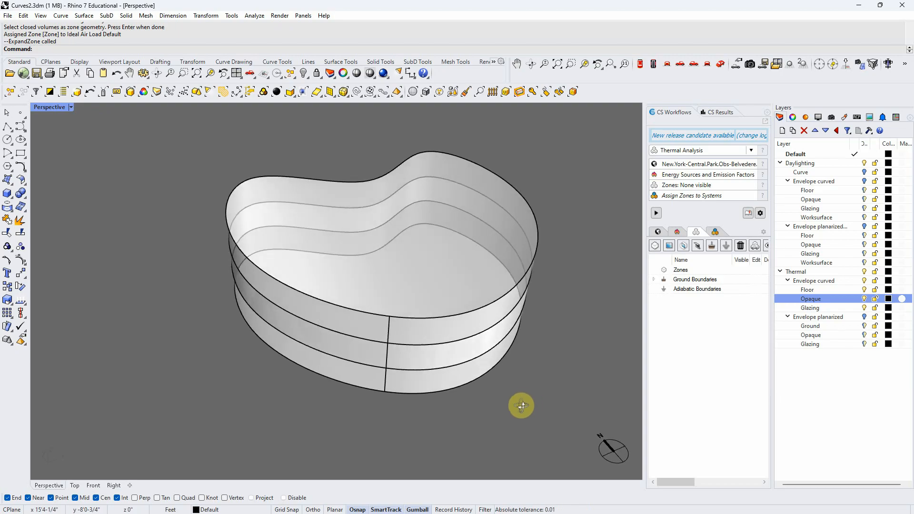
# Hide the Thermal layer and show the daylighting Envelope curved layer without its Worksurface sublayer
pyautogui.click(862, 271)
pyautogui.click(862, 182)
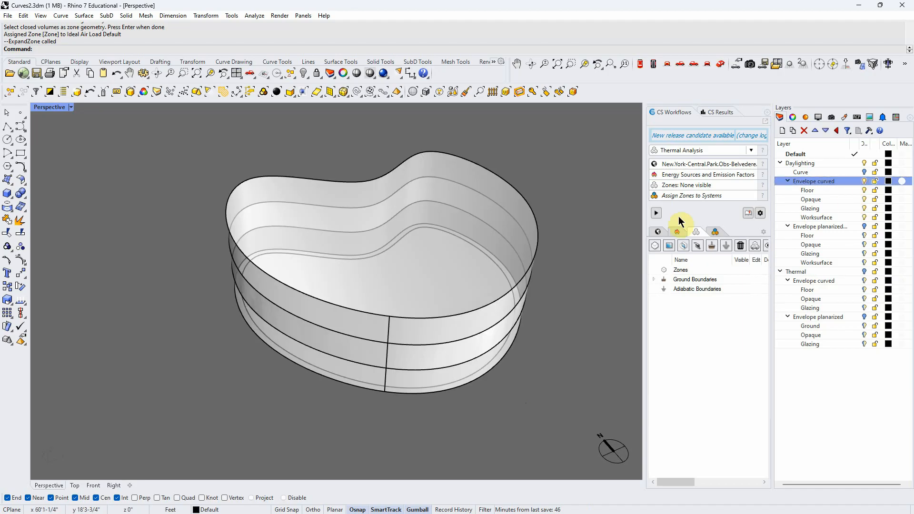
pyautogui.click(863, 217)
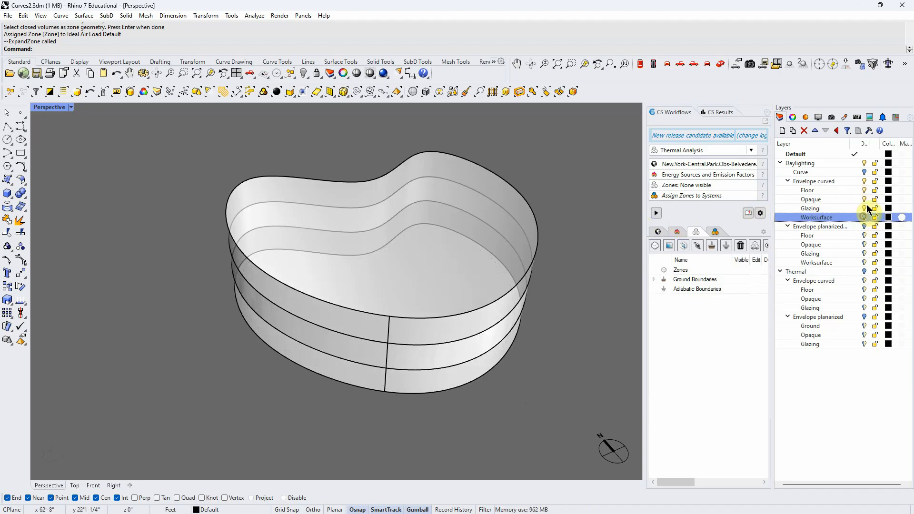
pyautogui.moveTo(562, 383); pyautogui.dragTo(489, 423, button='right')
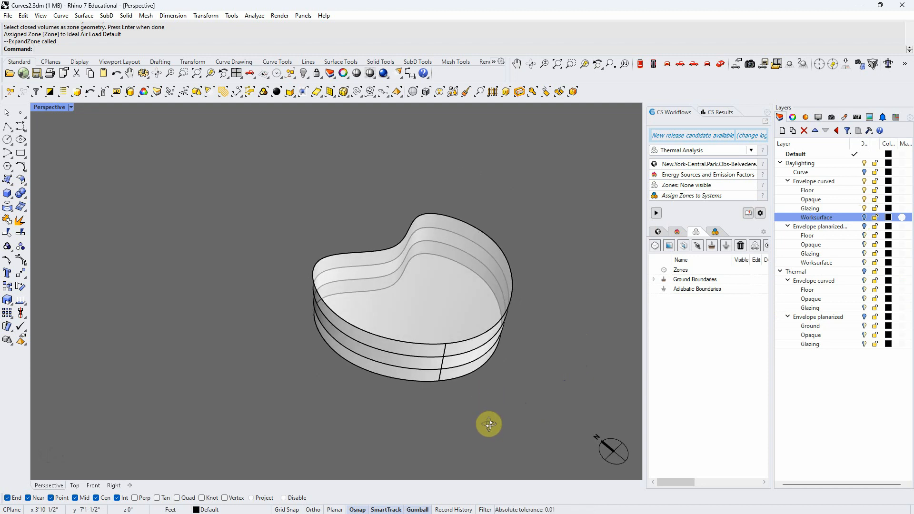
pyautogui.moveTo(359, 378); pyautogui.dragTo(273, 373, button='right')
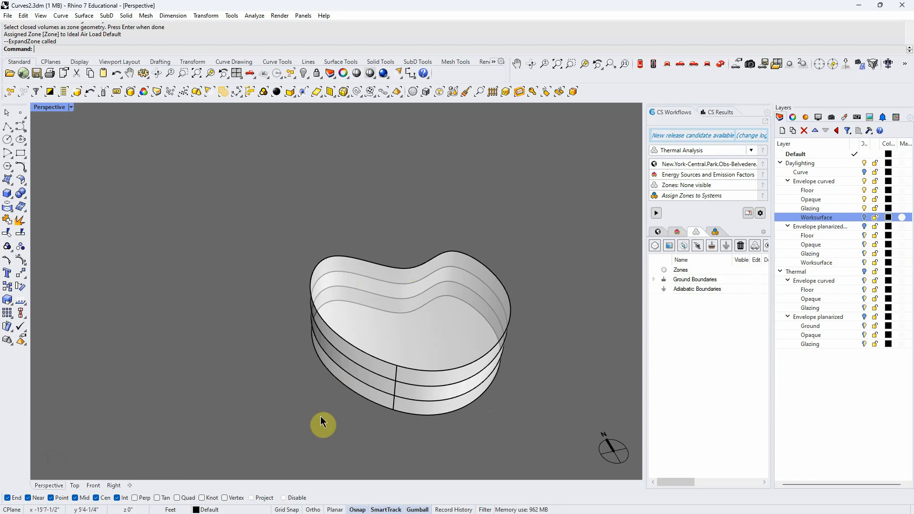
# Hide the daylighting curved envelope's Glazing and Opaque layers and view the remaining floor from the top
pyautogui.click(863, 207)
pyautogui.click(864, 199)
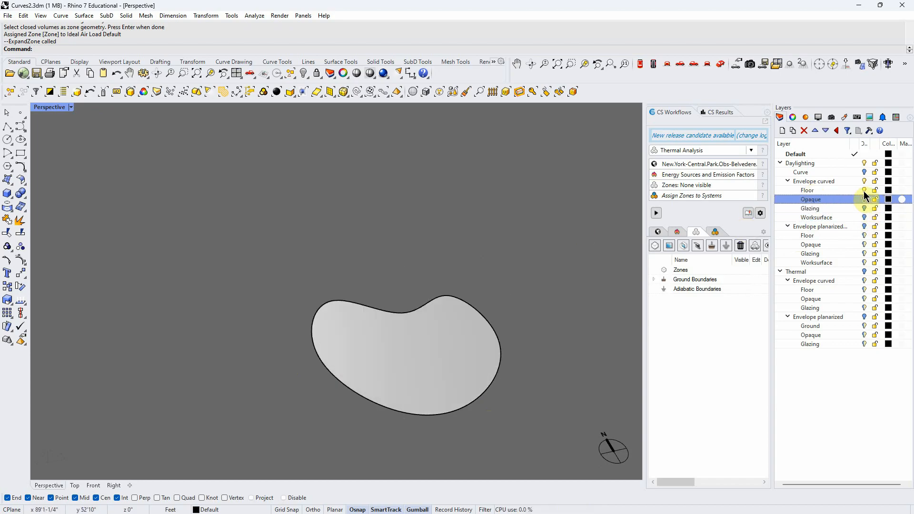
pyautogui.click(640, 65)
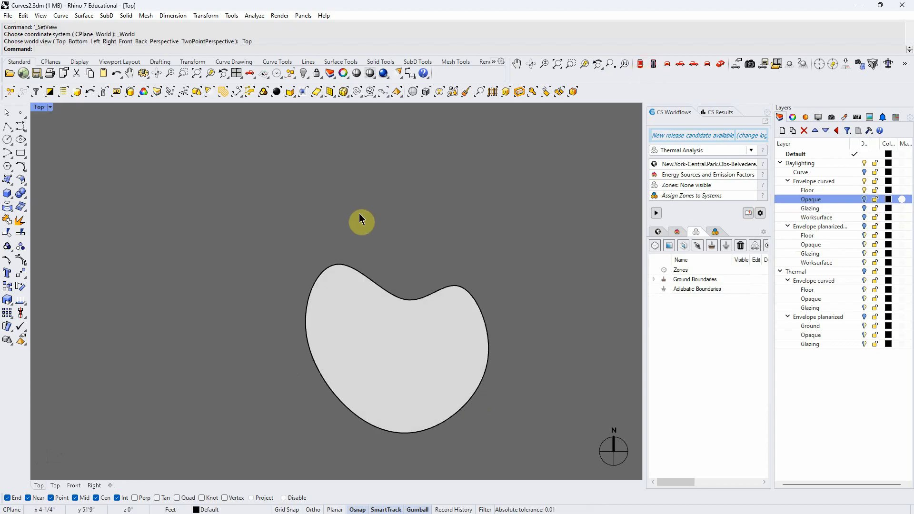
pyautogui.scroll(2, 405, 337)
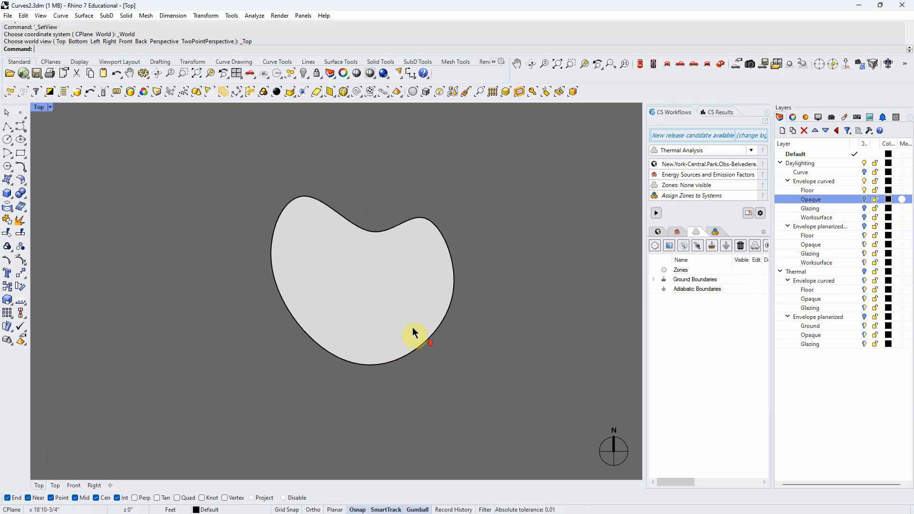
# Measure the area of the curved floor surface and clear the selection
pyautogui.click(370, 232)
pyautogui.click(398, 265)
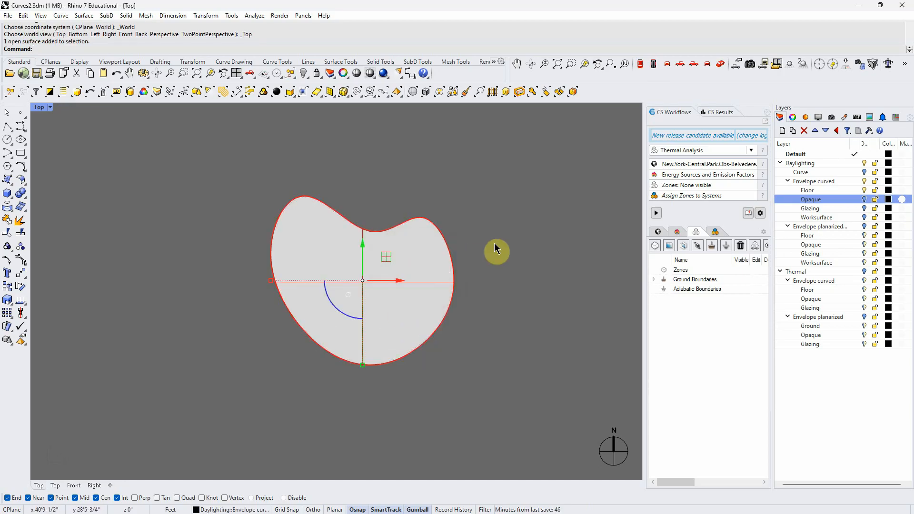
pyautogui.press('Return')
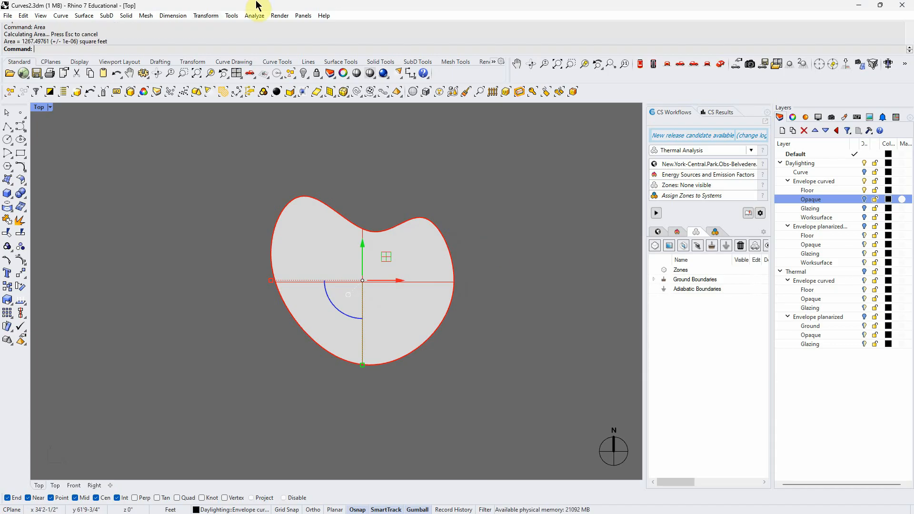
pyautogui.click(392, 185)
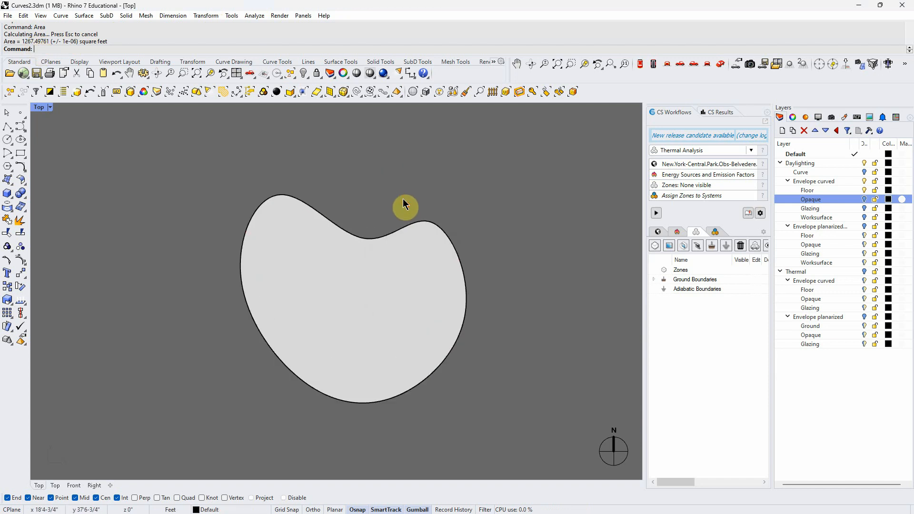
# Trace the curved floor outline with a closed polyline of straight segments, snapping its vertices onto the curved edge
pyautogui.scroll(3, 399, 199)
pyautogui.click(6, 127)
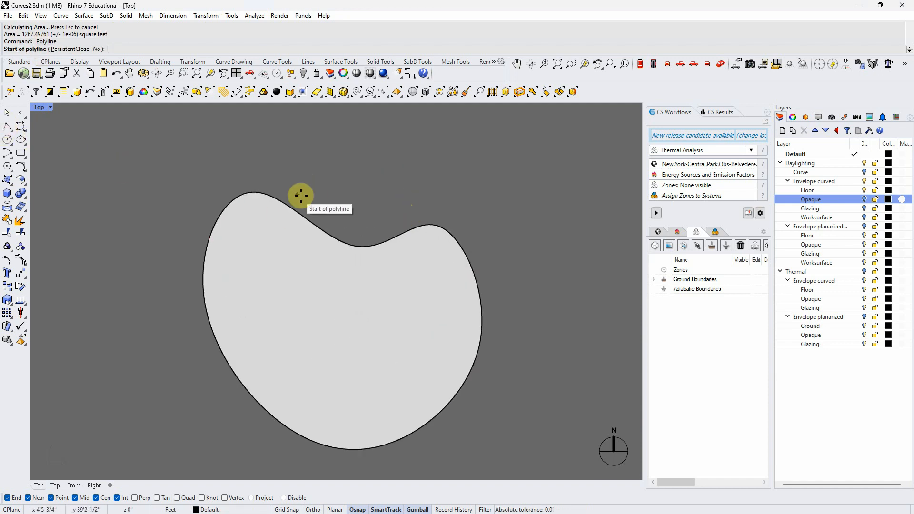
pyautogui.click(251, 194)
pyautogui.click(283, 203)
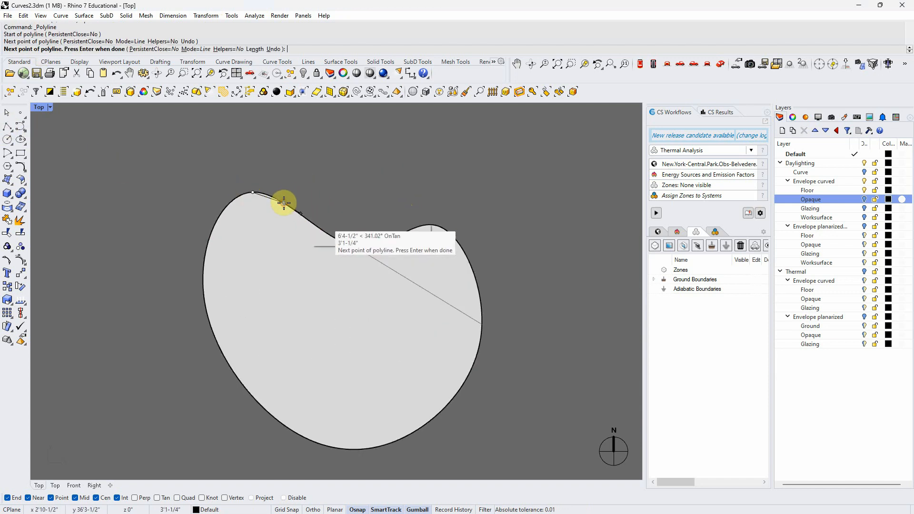
pyautogui.click(318, 228)
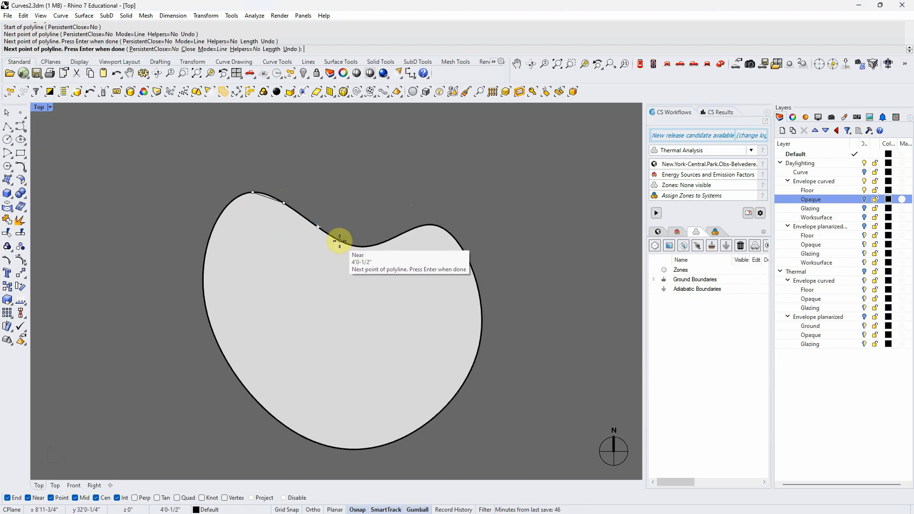
pyautogui.click(352, 249)
pyautogui.click(376, 245)
pyautogui.click(421, 225)
pyautogui.click(456, 240)
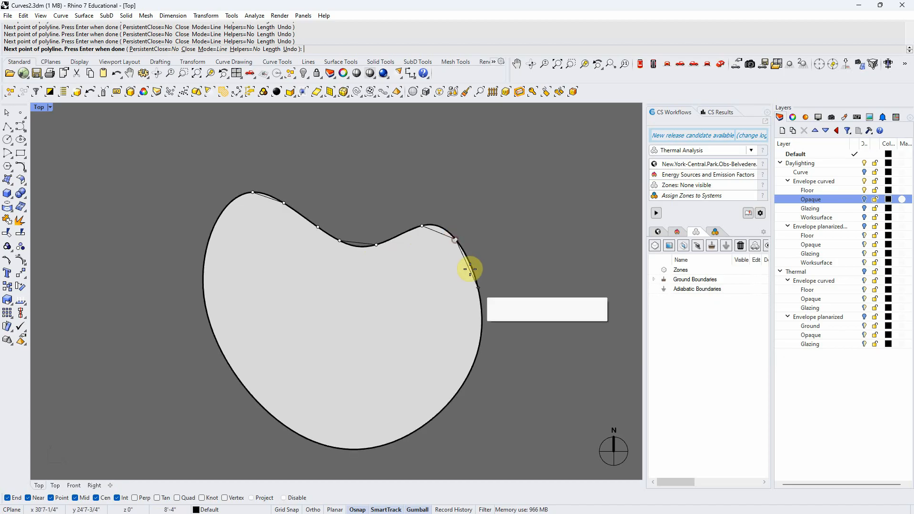
pyautogui.click(481, 304)
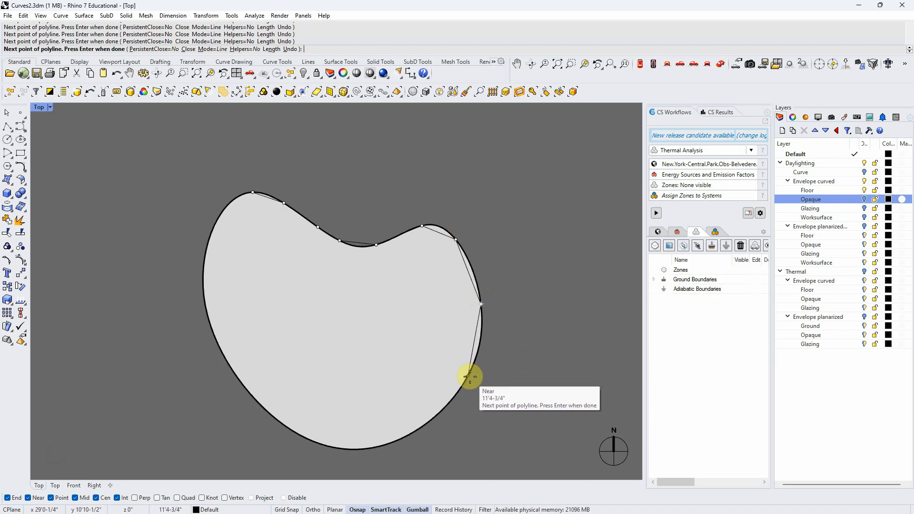
pyautogui.click(473, 437)
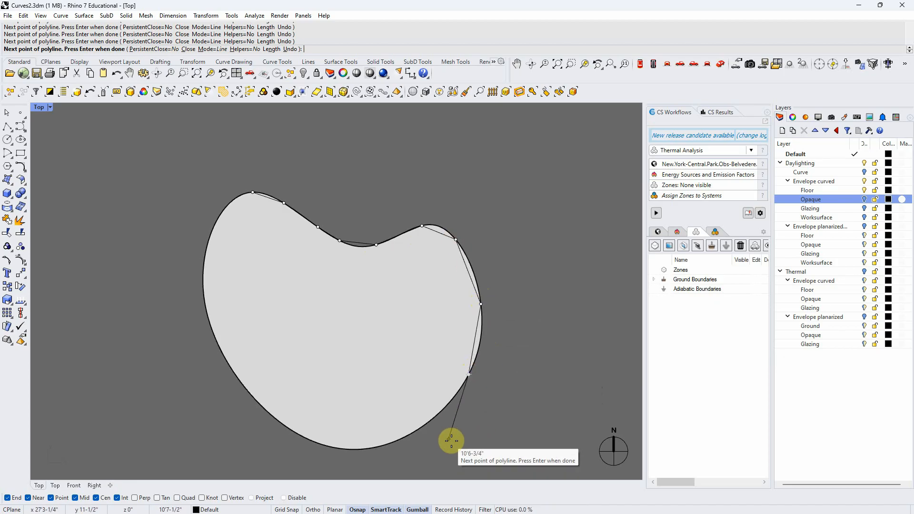
pyautogui.click(432, 420)
pyautogui.click(392, 445)
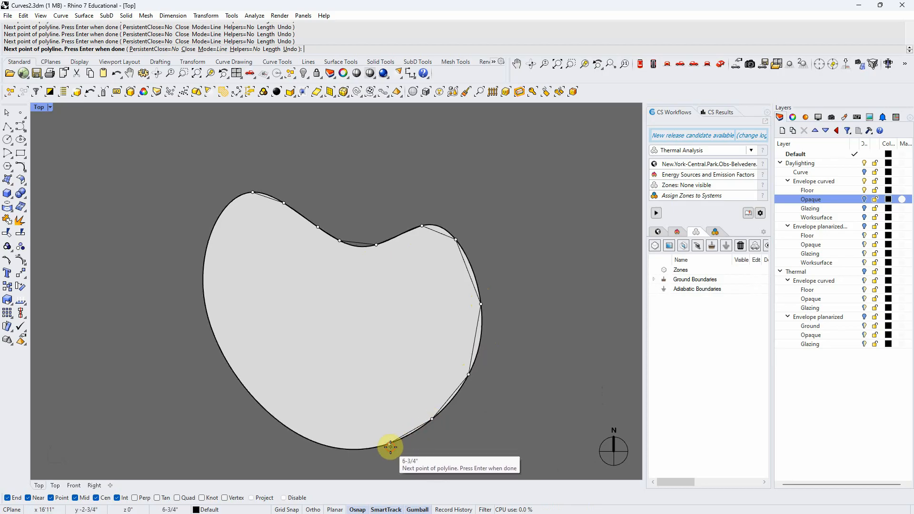
pyautogui.click(333, 446)
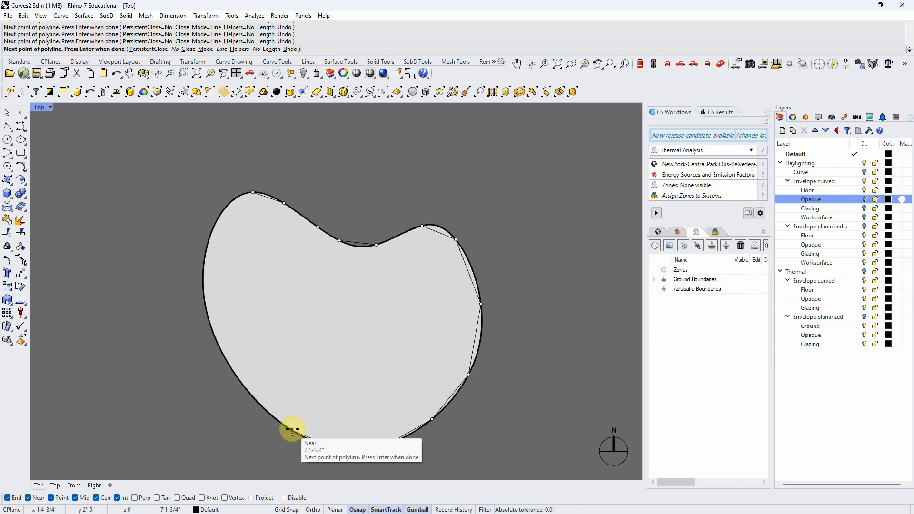
pyautogui.click(291, 429)
pyautogui.click(255, 397)
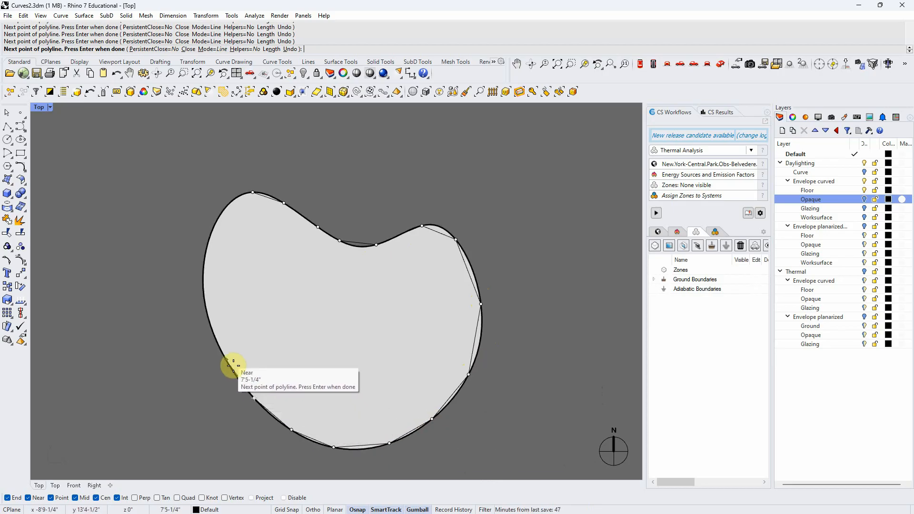
pyautogui.click(224, 354)
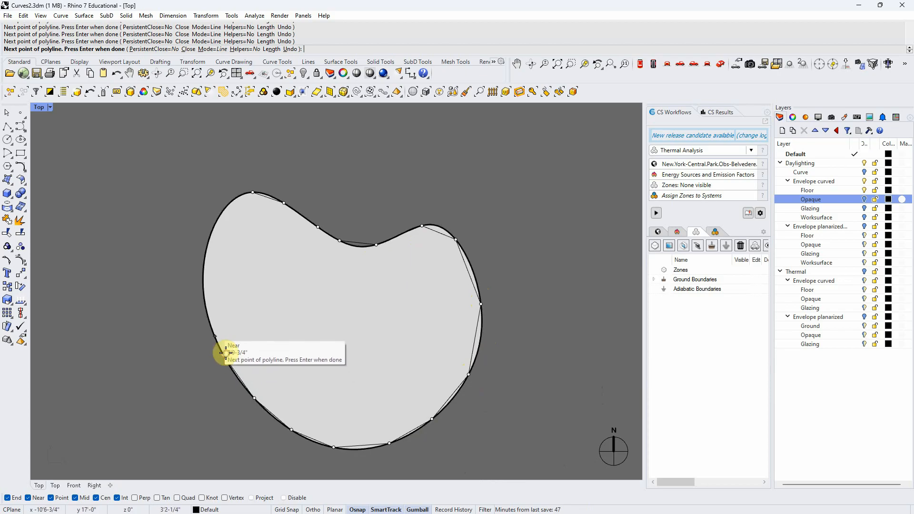
pyautogui.click(205, 296)
pyautogui.click(210, 235)
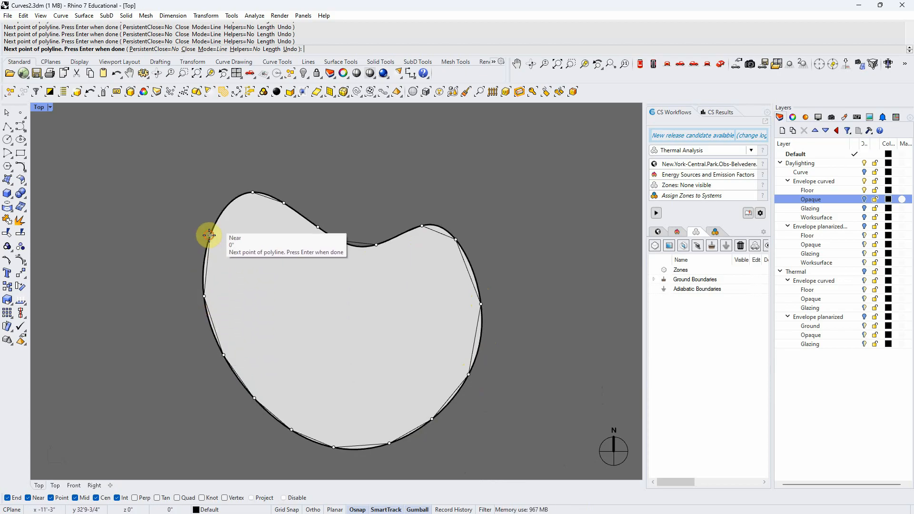
pyautogui.click(229, 204)
pyautogui.click(253, 193)
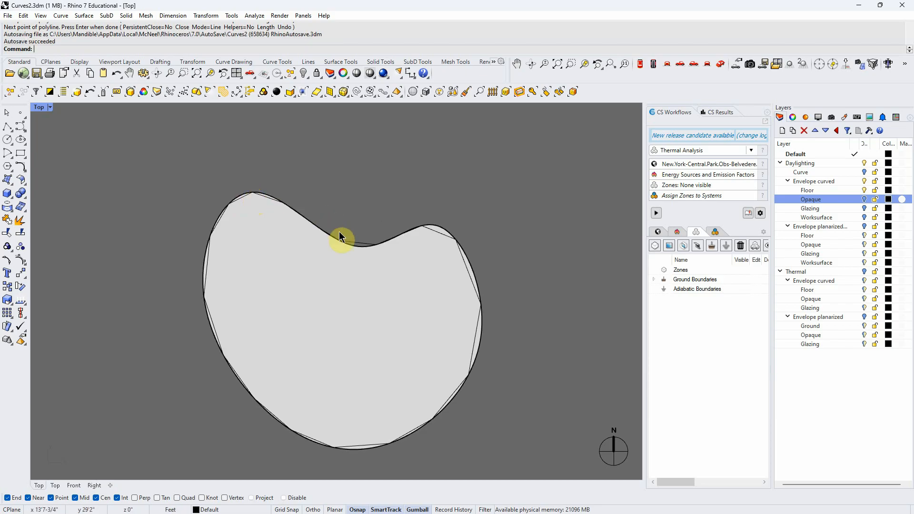
pyautogui.scroll(3, 365, 243)
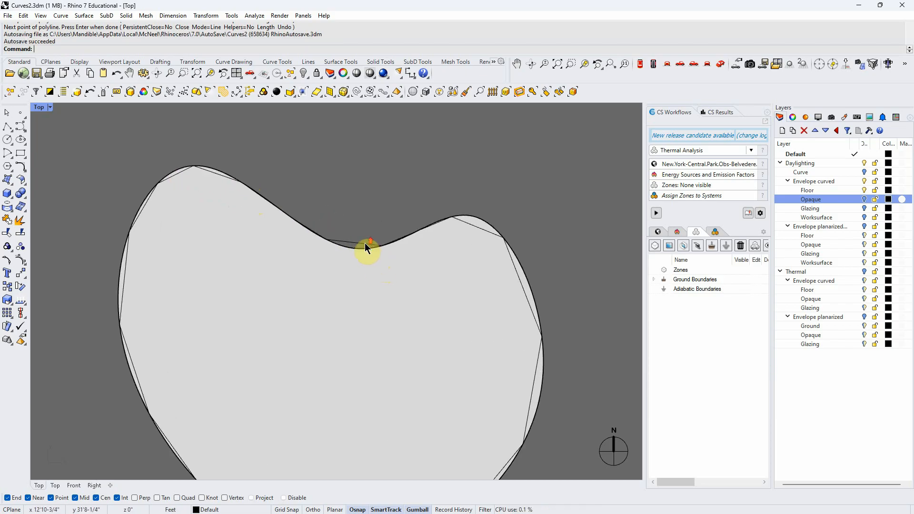
pyautogui.click(360, 246)
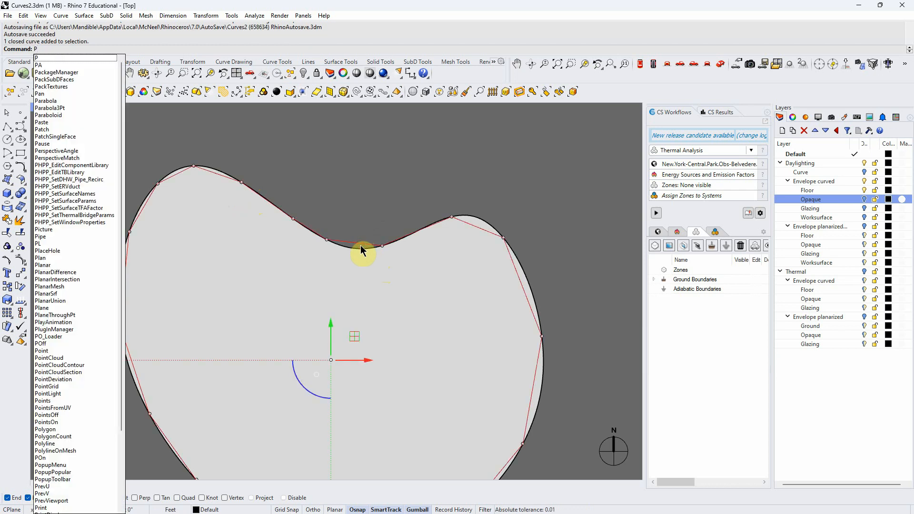
pyautogui.click(383, 193)
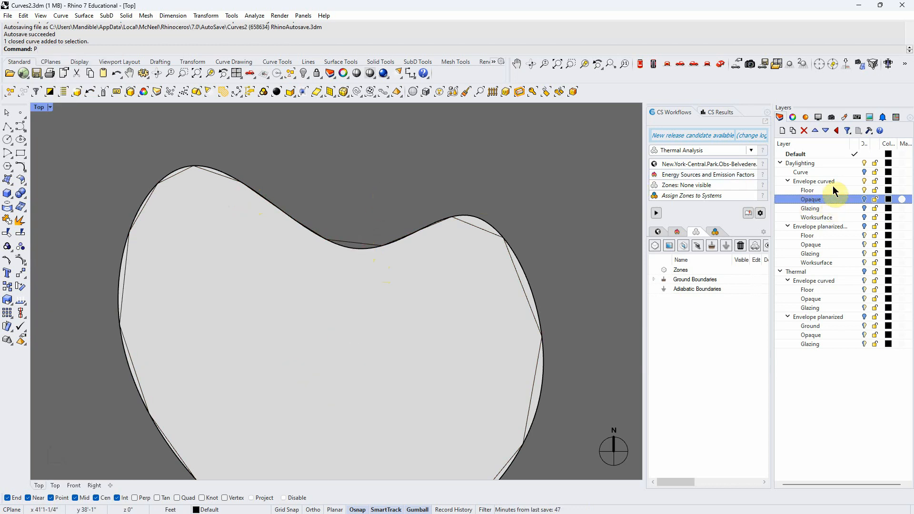
# Delete the Curve layer under Daylighting and add a new top-level layer named Planes
pyautogui.click(824, 173)
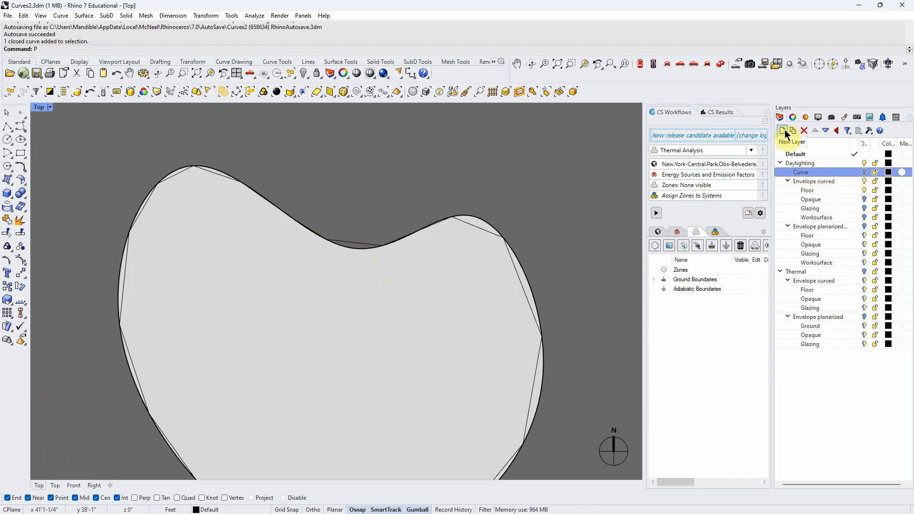
pyautogui.click(803, 130)
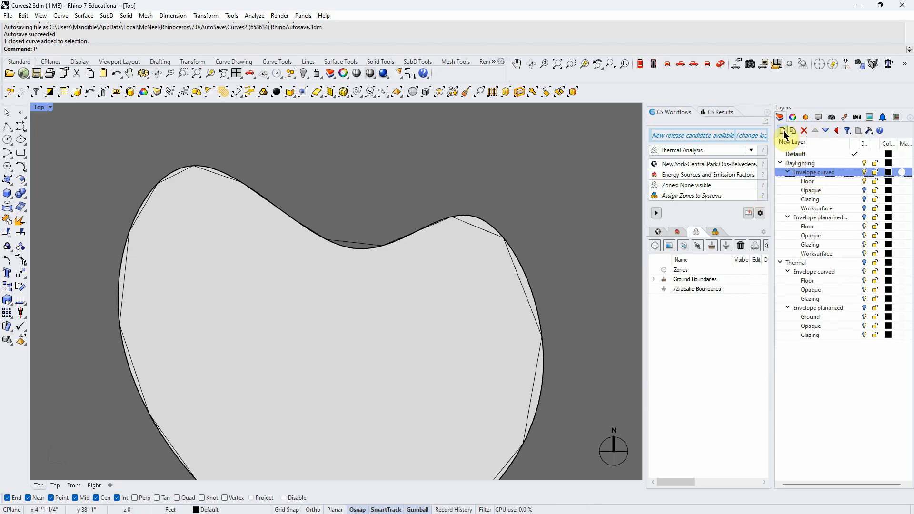
pyautogui.click(806, 164)
pyautogui.click(781, 131)
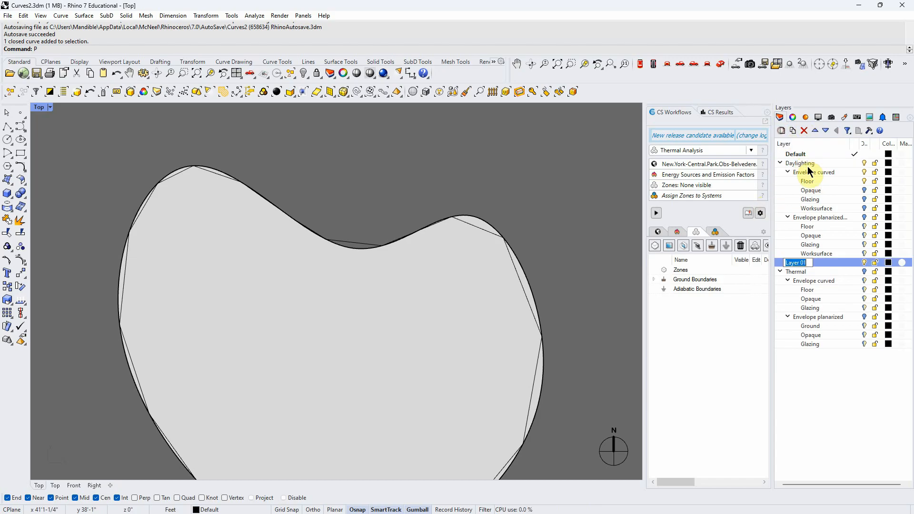
pyautogui.click(809, 264)
pyautogui.moveTo(809, 264); pyautogui.dragTo(771, 265)
pyautogui.write('Okan')
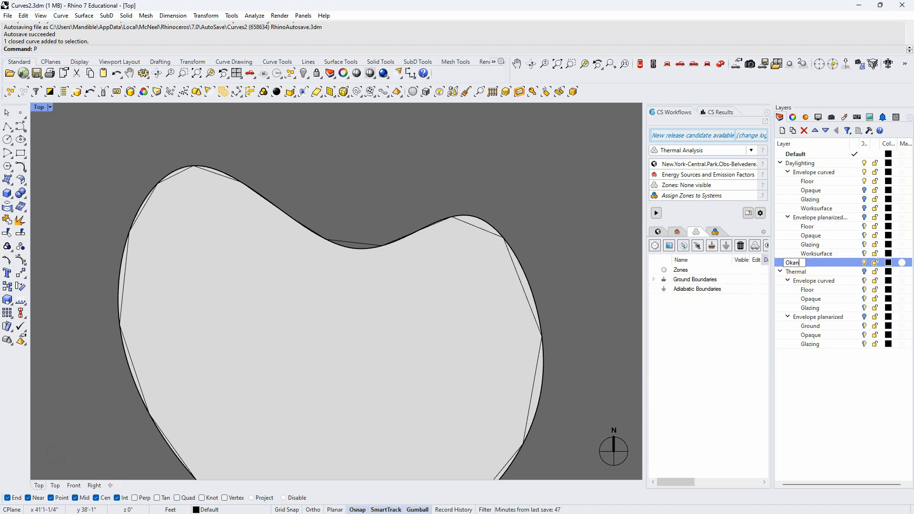
pyautogui.write('Planes')
pyautogui.press('Return')
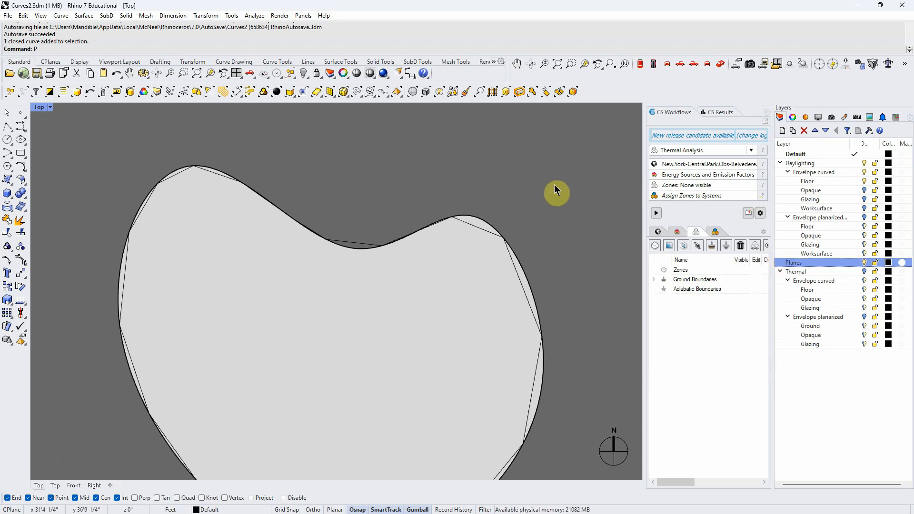
# Move the closed straight-segment polyline to the Planes layer and clear the selection
pyautogui.click(485, 229)
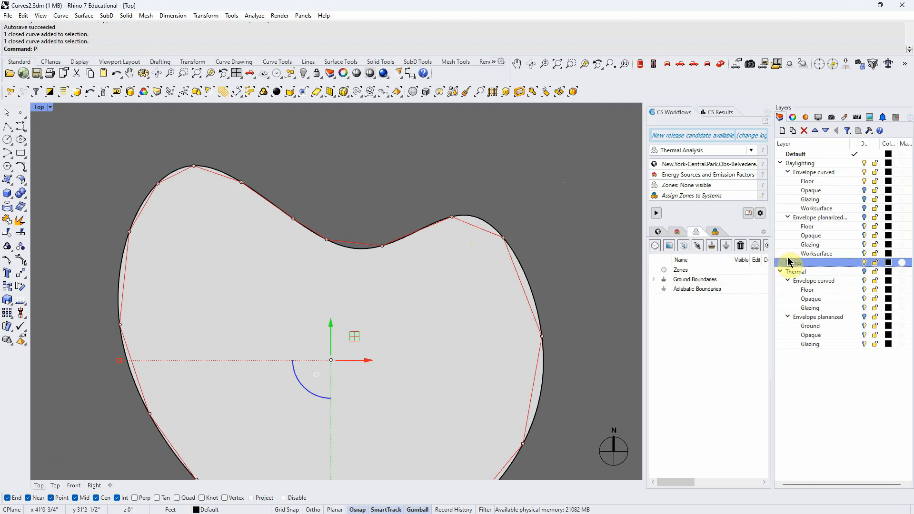
pyautogui.doubleClick(821, 263)
pyautogui.rightClick(822, 266)
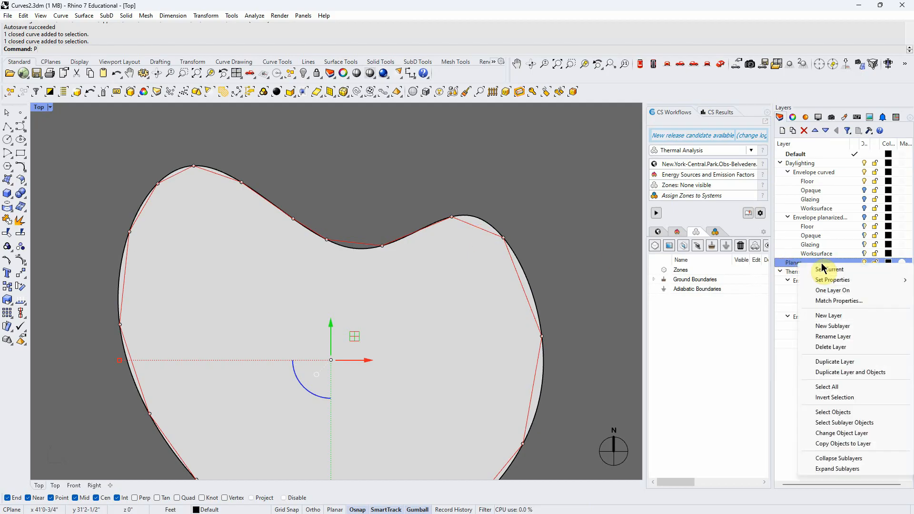
pyautogui.click(843, 434)
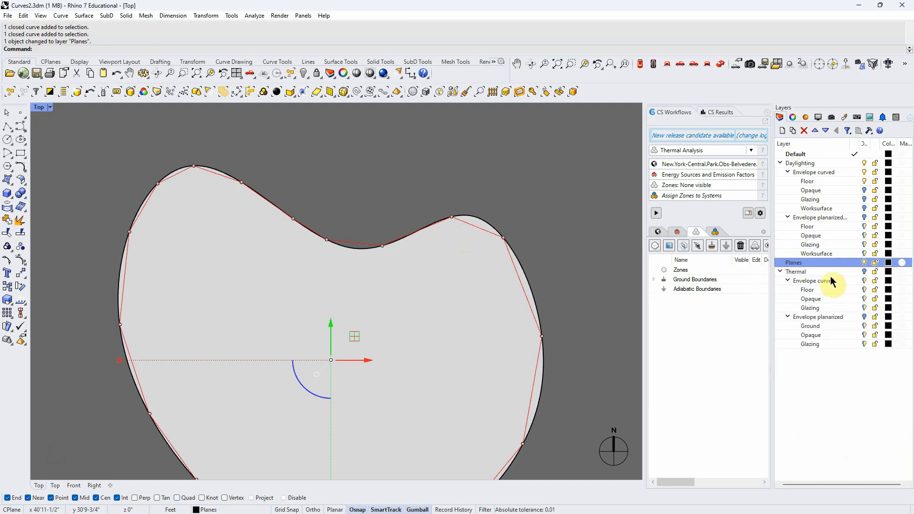
pyautogui.press('Escape')
pyautogui.click(864, 264)
# Create a planar surface from the closed straight-segment polyline with PlanarSrf
pyautogui.click(467, 224)
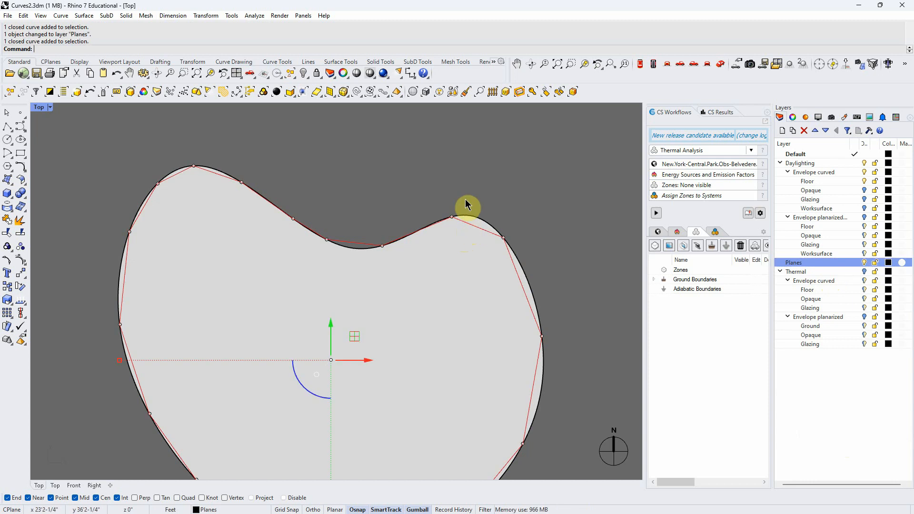
pyautogui.write('ps')
pyautogui.press('Return')
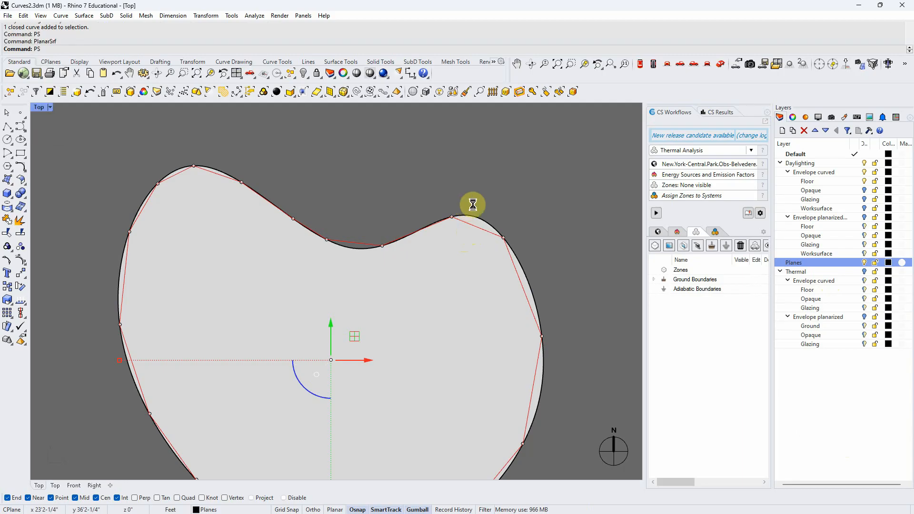
# Show the model in perspective and extrude the polyline 15 feet upward to form faceted walls
pyautogui.click(720, 66)
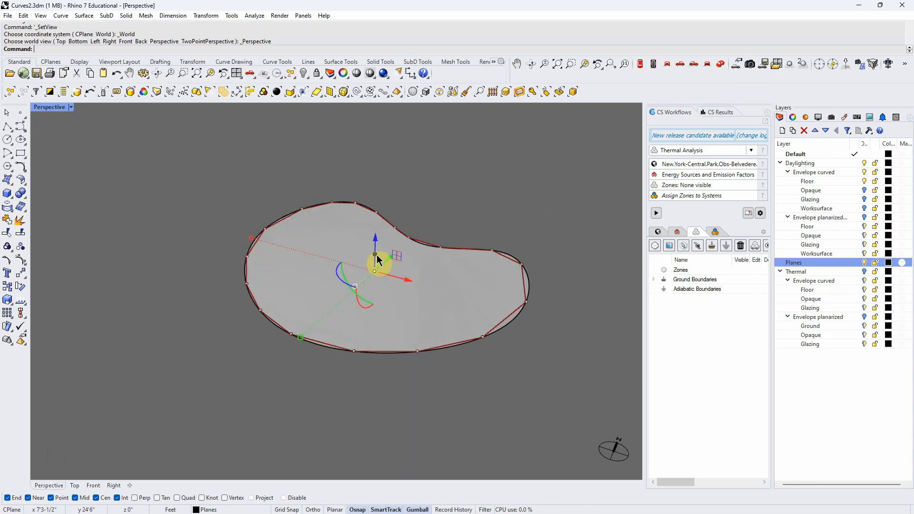
pyautogui.click(377, 257)
pyautogui.write('15')
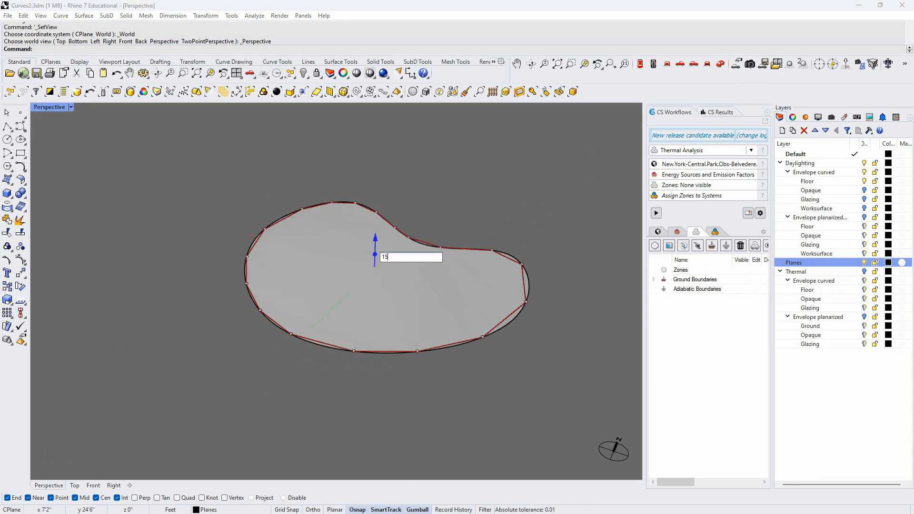
pyautogui.press('Return')
# Cap the extruded faceted walls to make a closed solid
pyautogui.moveTo(241, 285)
pyautogui.mouseDown(button='right')
pyautogui.moveTo(257, 306)
pyautogui.moveTo(249, 302)
pyautogui.mouseUp(button='right')
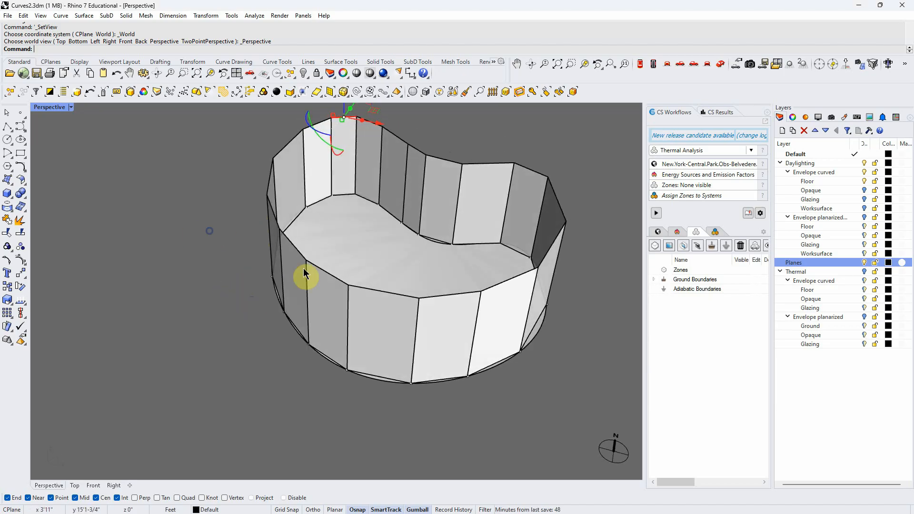
pyautogui.click(402, 322)
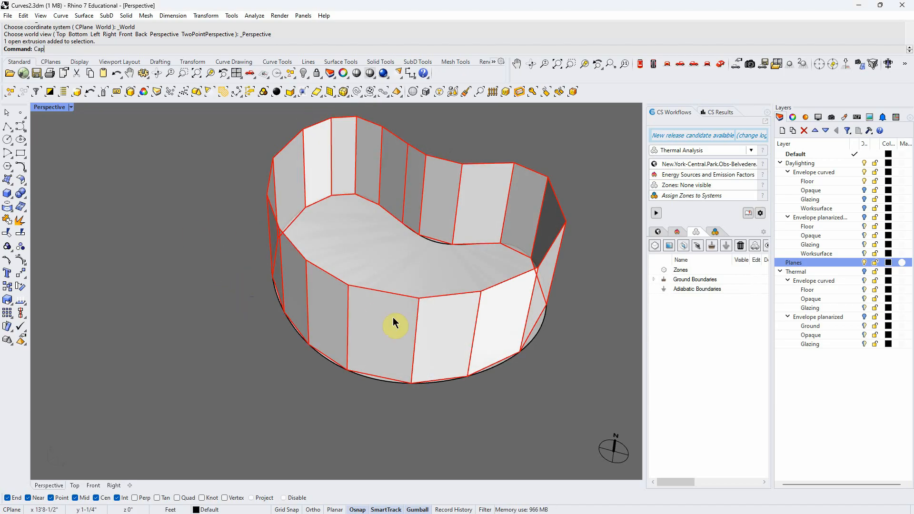
pyautogui.press('Return')
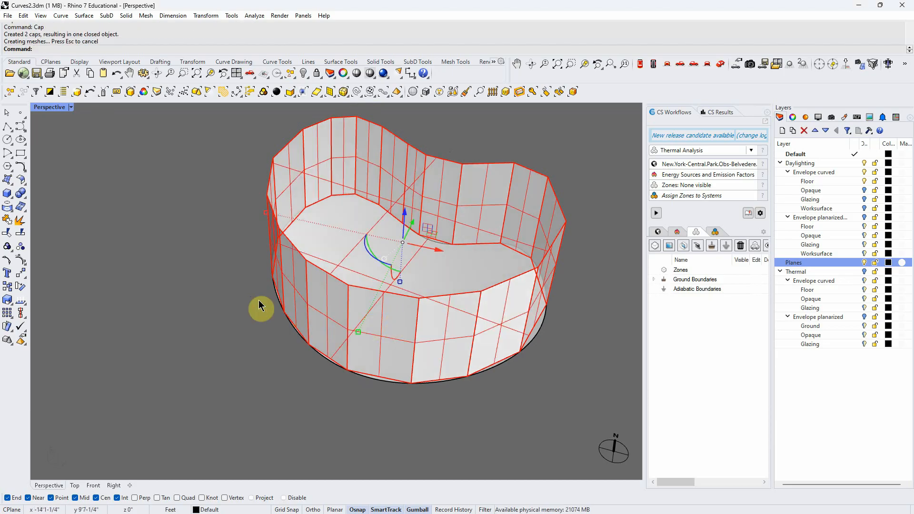
# Measure the area of the faceted floor surface, picking the surface rather than the overlapping curves or solid
pyautogui.moveTo(214, 265); pyautogui.dragTo(243, 306, button='right')
pyautogui.click(327, 198)
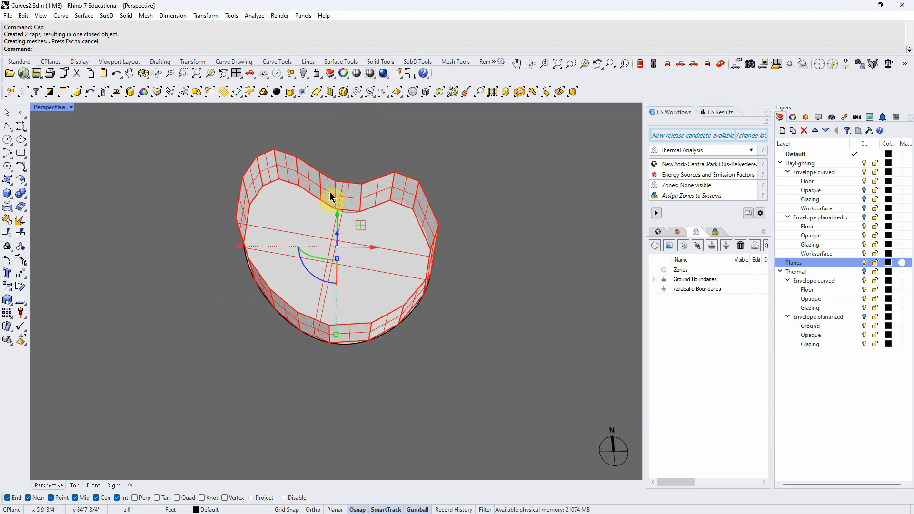
pyautogui.click(311, 198)
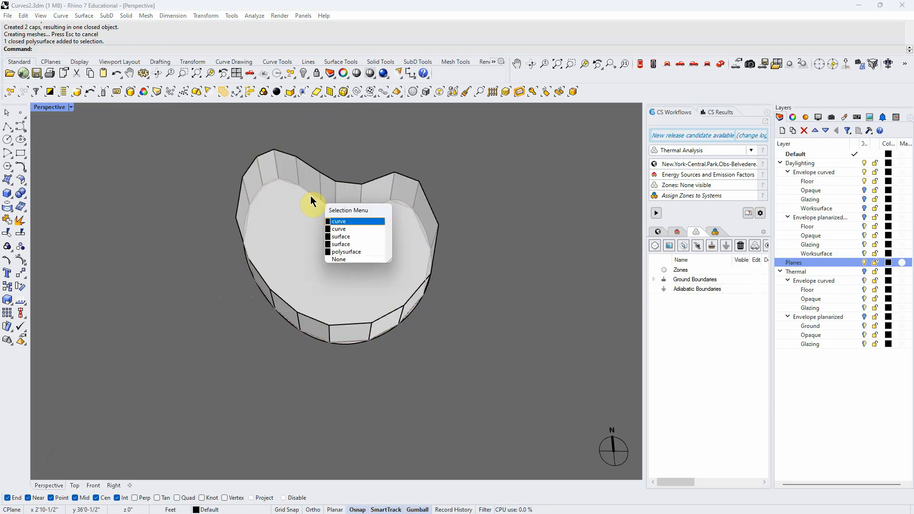
pyautogui.click(349, 236)
pyautogui.write('Area')
pyautogui.press('Return')
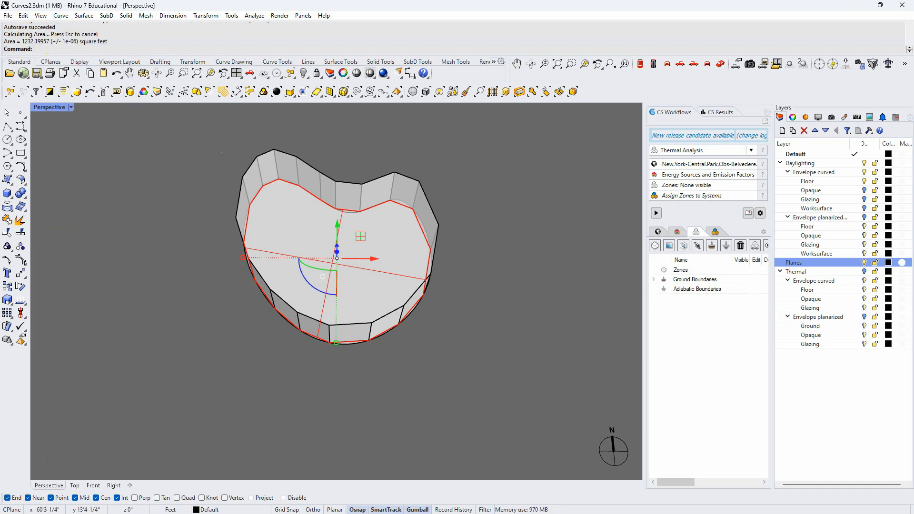
# Clear the selection and examine how the base of the faceted walls deviates from the curved floor edge
pyautogui.moveTo(228, 384); pyautogui.dragTo(264, 332, button='right')
pyautogui.click(495, 298)
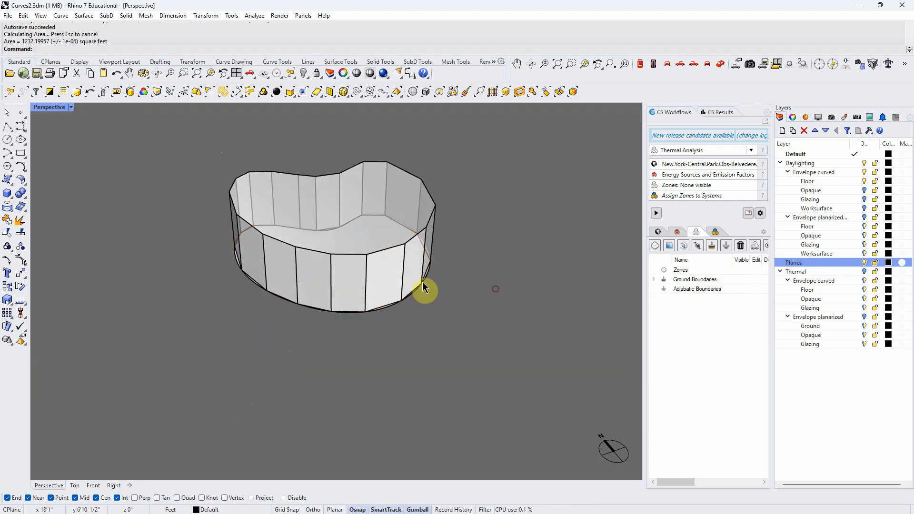
pyautogui.scroll(4, 346, 311)
pyautogui.scroll(3, 346, 325)
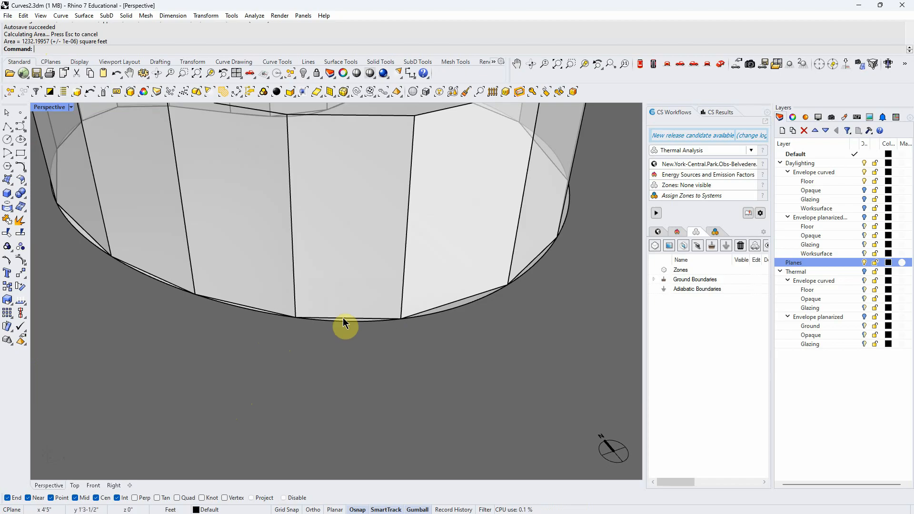
# Pick the closed polyline at the base of the faceted walls and move it straight up to about one third of wall height
pyautogui.click(343, 317)
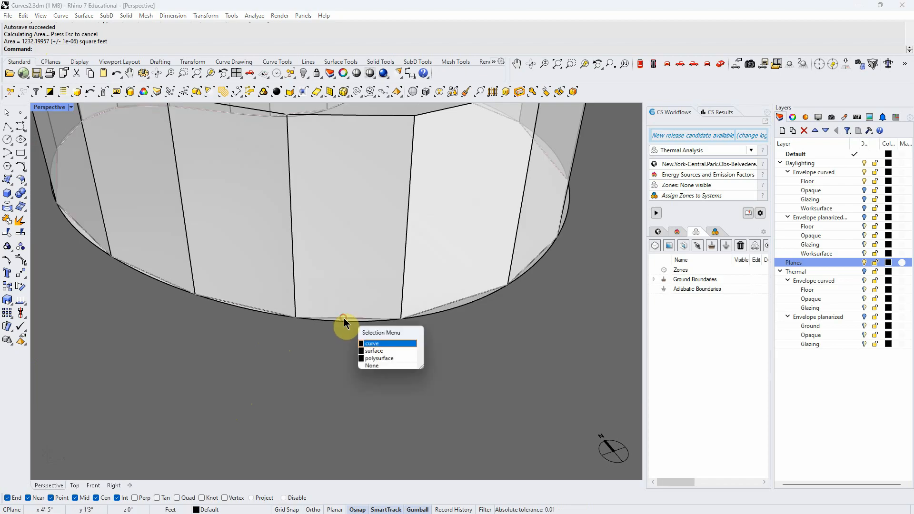
pyautogui.click(380, 344)
pyautogui.moveTo(379, 352); pyautogui.dragTo(327, 351, button='right')
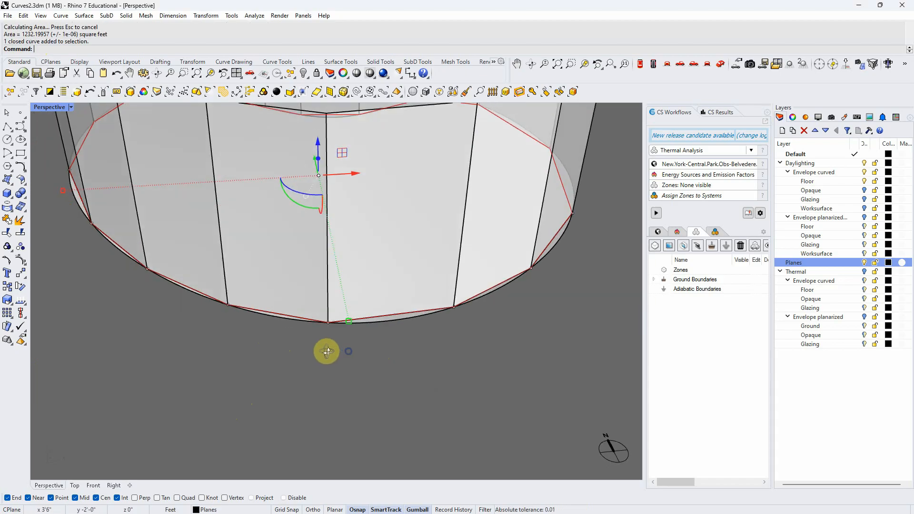
pyautogui.click(318, 159)
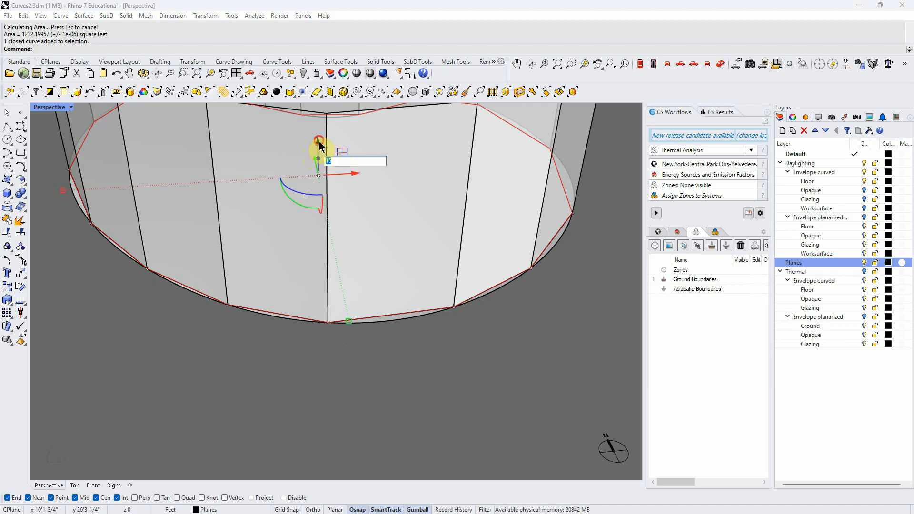
pyautogui.click(318, 143)
pyautogui.press('Return')
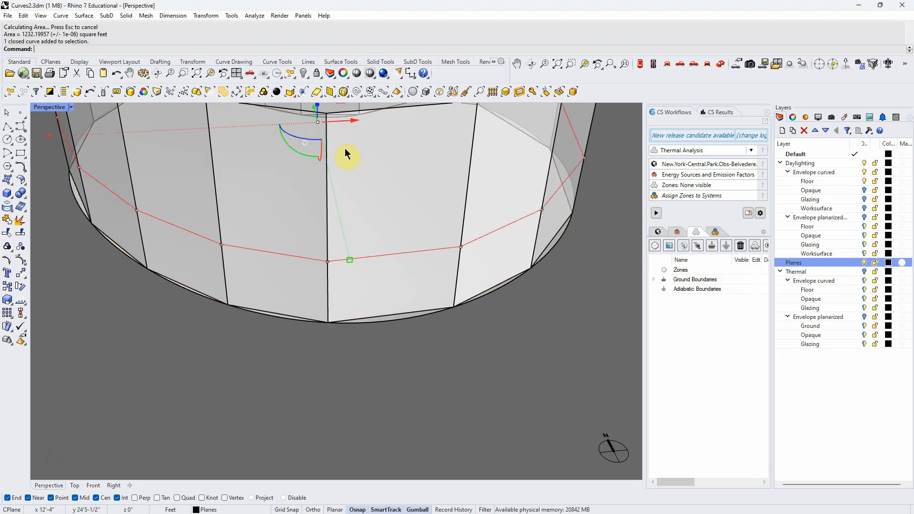
# Extrude the raised polyline vertically to form a window band across the middle third of the faceted walls
pyautogui.click(280, 253)
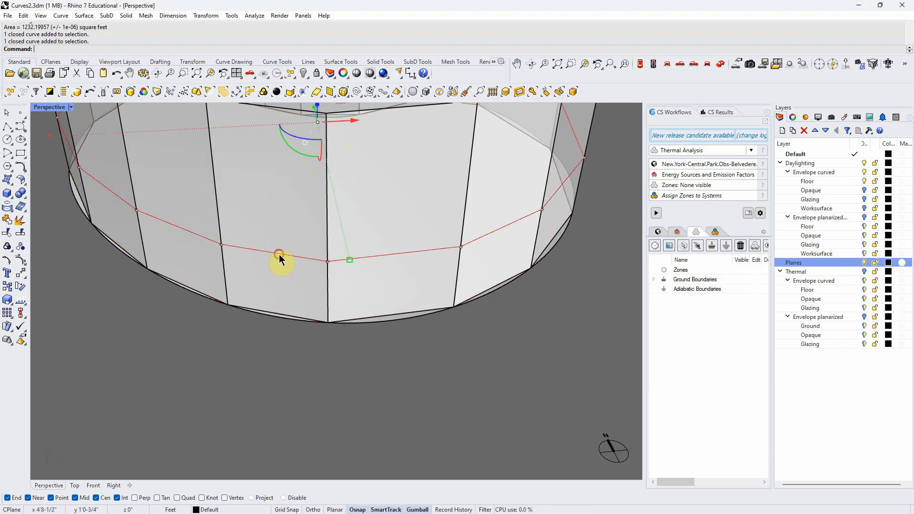
pyautogui.scroll(-4, 267, 334)
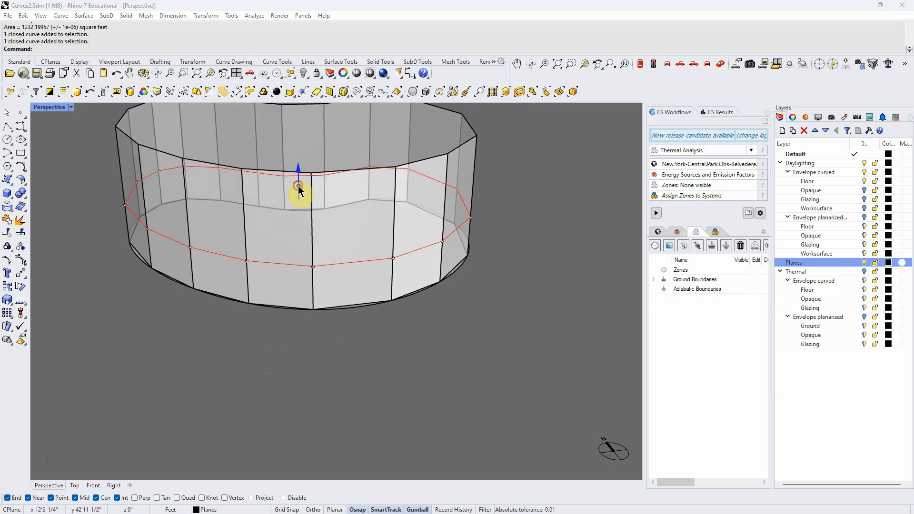
pyautogui.click(298, 187)
pyautogui.press('Return')
pyautogui.click(371, 400)
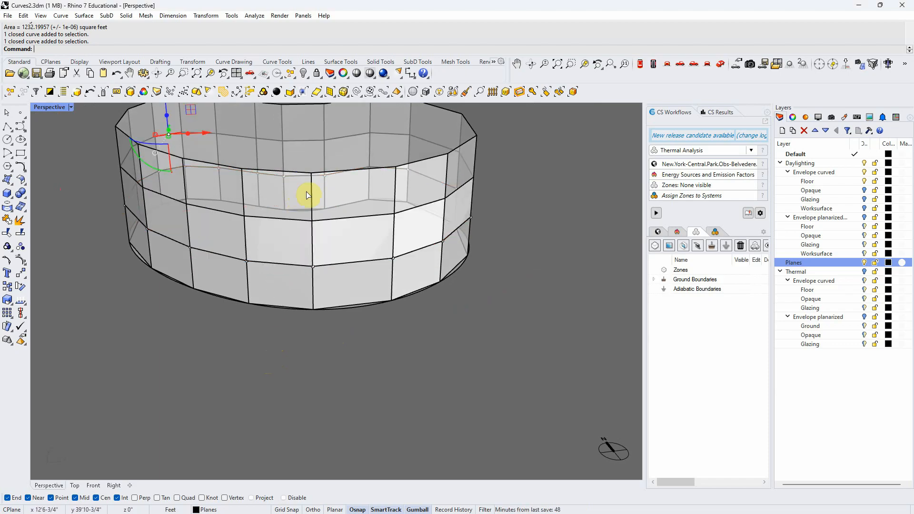
pyautogui.moveTo(318, 316); pyautogui.dragTo(306, 288, button='right')
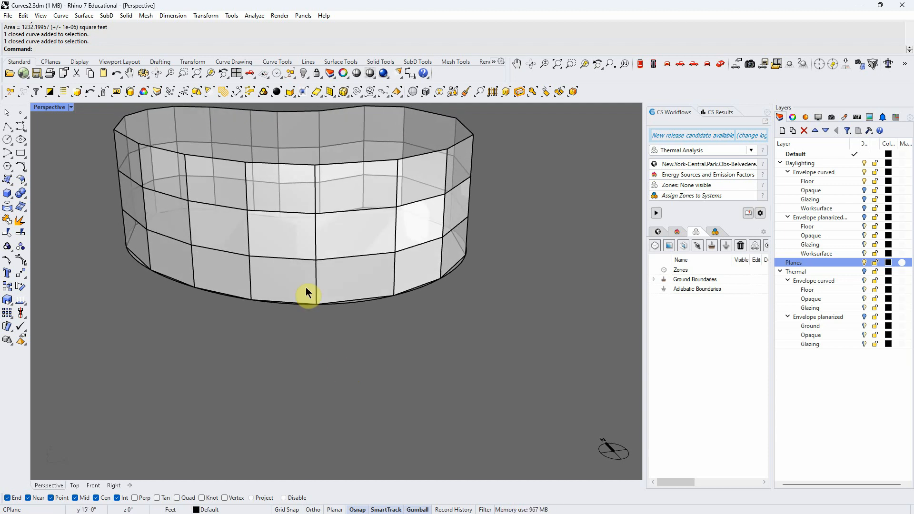
# Select the middle band's extrusion rather than the overlapping polysurface and explode it into separate planar surfaces
pyautogui.click(287, 232)
pyautogui.click(345, 349)
pyautogui.click(337, 219)
pyautogui.click(438, 332)
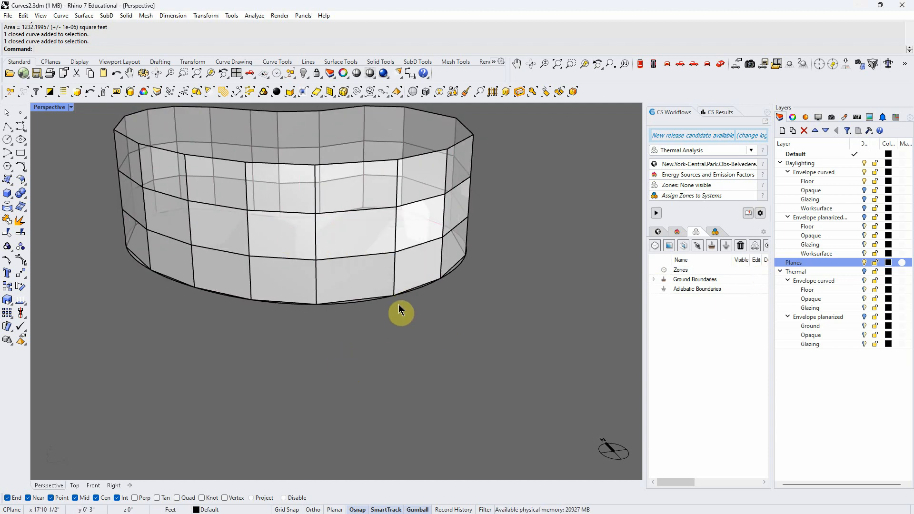
pyautogui.click(374, 231)
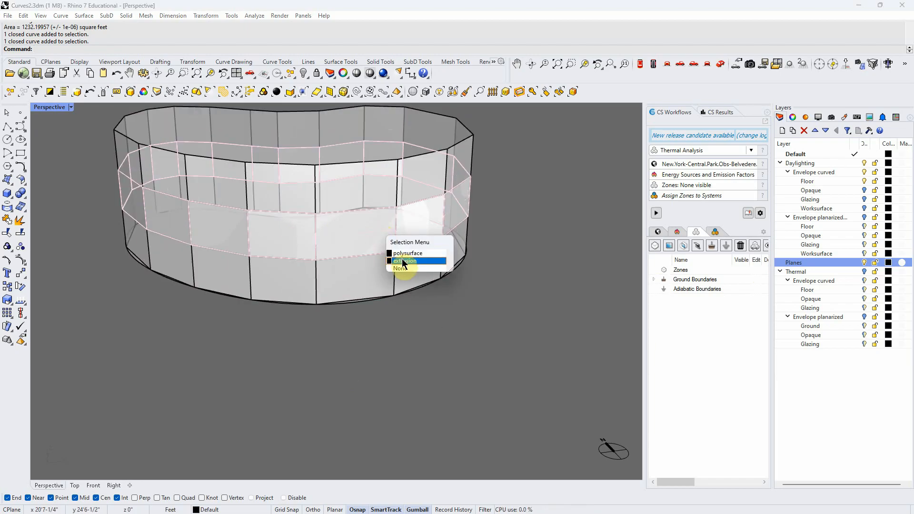
pyautogui.click(401, 260)
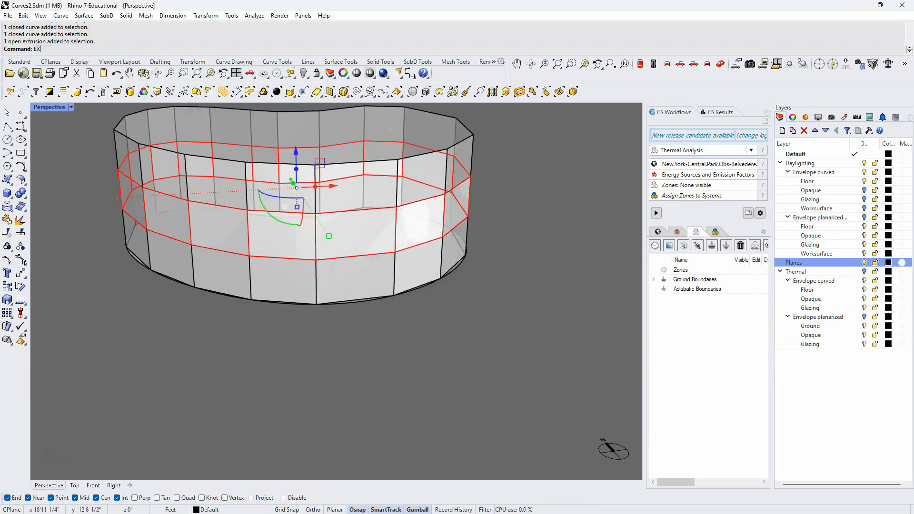
pyautogui.press('Return')
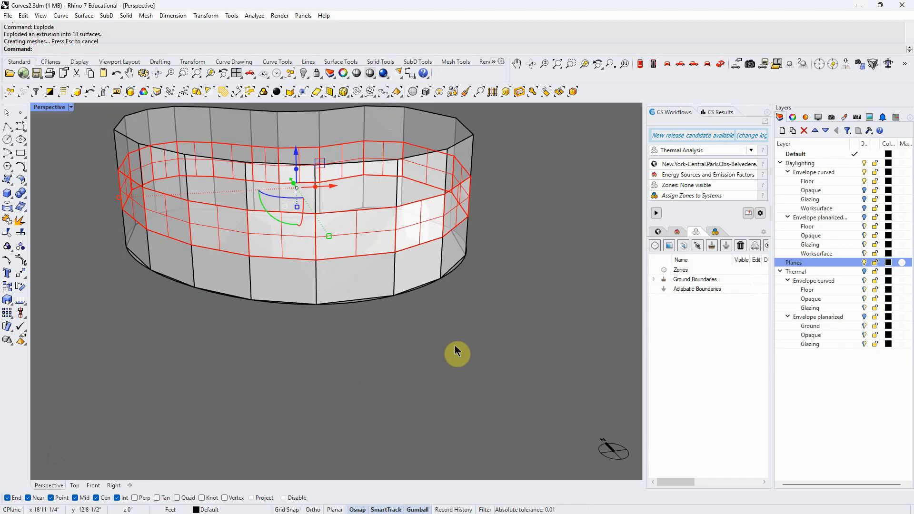
# Clear the selection and examine the individual window panels and the overall faceted volume
pyautogui.click(363, 239)
pyautogui.click(281, 229)
pyautogui.click(449, 345)
pyautogui.moveTo(446, 343); pyautogui.dragTo(448, 361, button='right')
pyautogui.click(421, 258)
pyautogui.click(442, 342)
pyautogui.click(439, 332)
pyautogui.scroll(-10, 430, 288)
pyautogui.moveTo(452, 323)
pyautogui.mouseDown(button='right')
pyautogui.moveTo(481, 266)
pyautogui.moveTo(464, 314)
pyautogui.mouseUp(button='right')
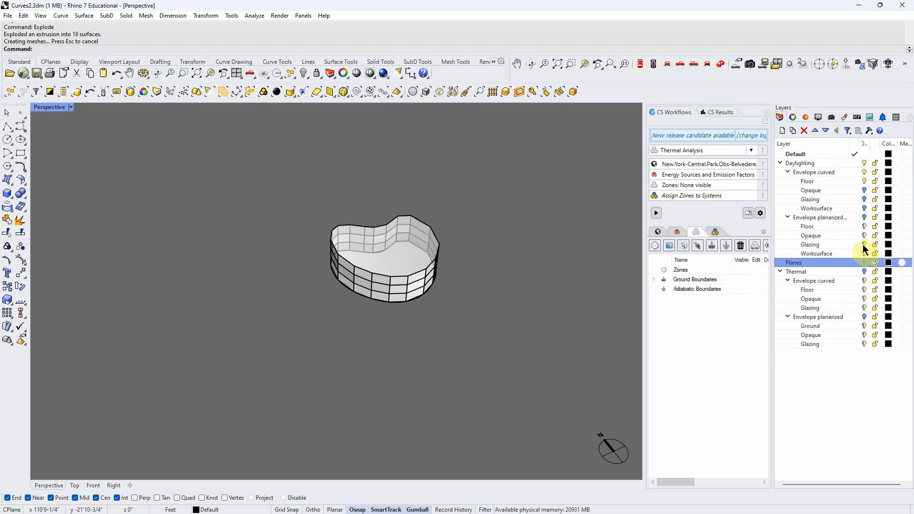
# Hide the Planes and Daylighting layers, including Envelope curved, and delete the faceted practice geometry left on the Default layer
pyautogui.click(854, 172)
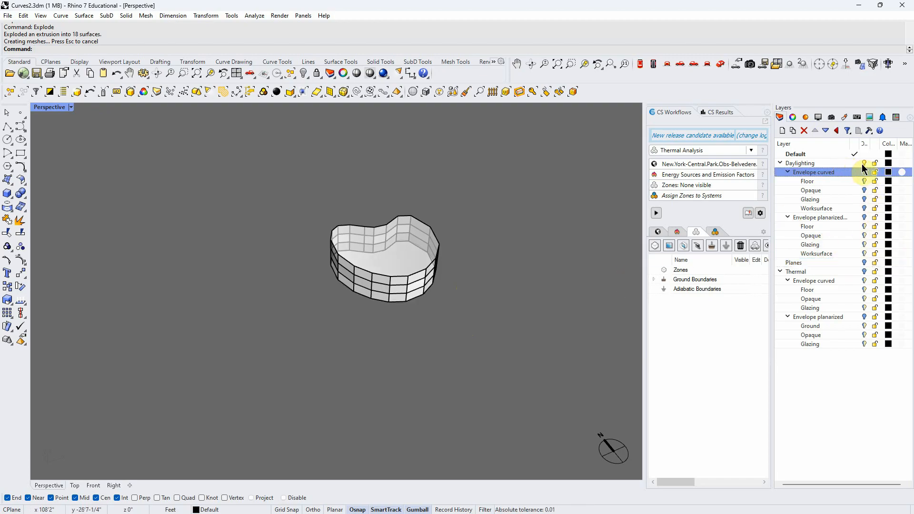
pyautogui.click(844, 163)
pyautogui.moveTo(506, 331); pyautogui.dragTo(204, 188)
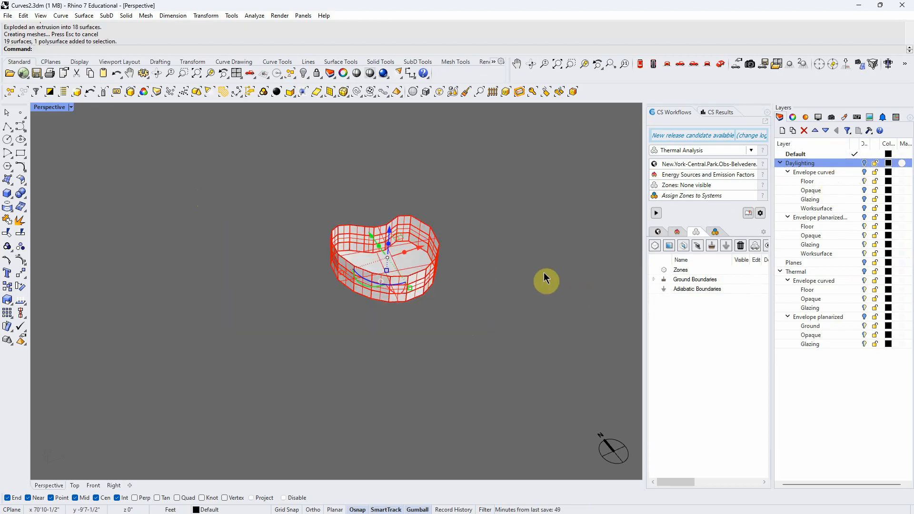
pyautogui.click(793, 117)
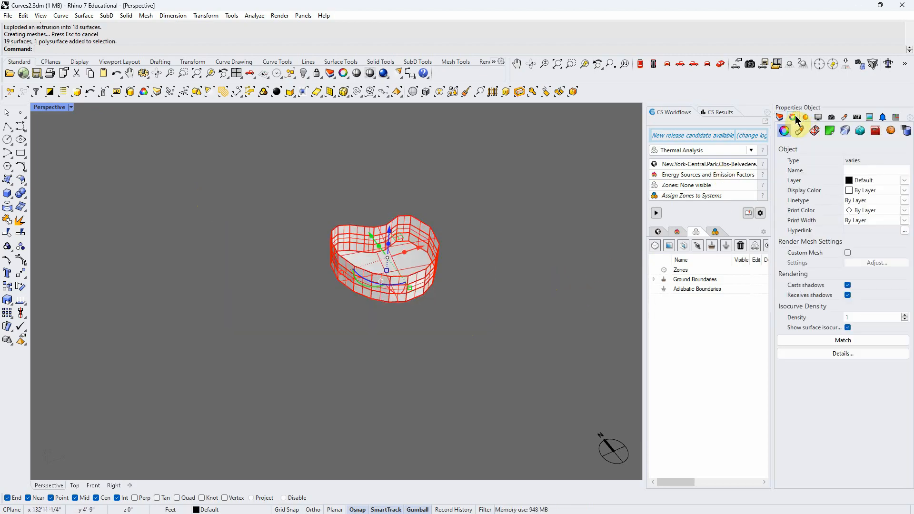
pyautogui.click(470, 289)
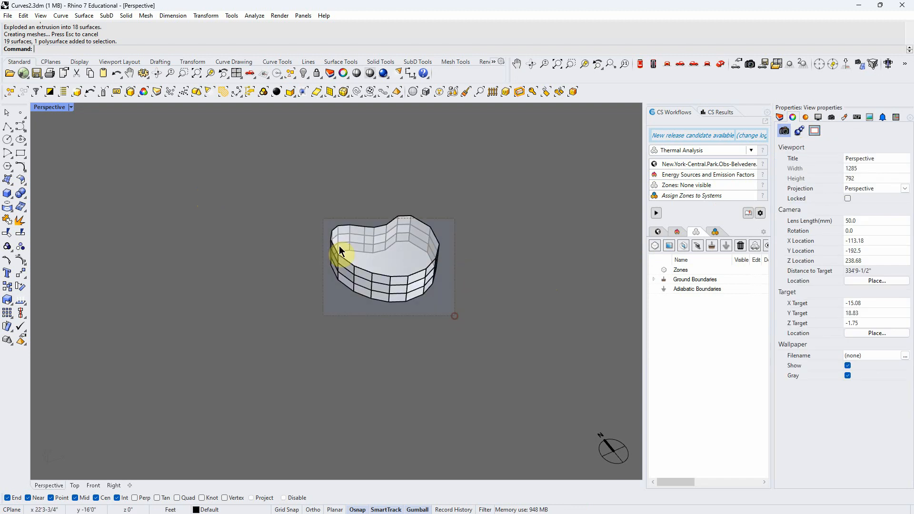
pyautogui.moveTo(339, 246); pyautogui.dragTo(323, 218)
pyautogui.press('Delete')
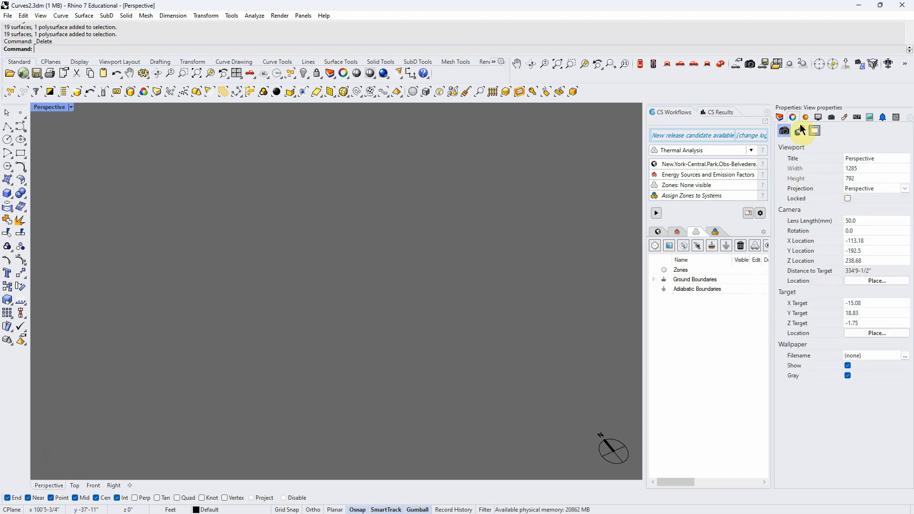
# Show the Thermal layer with its Envelope planarized sublayer visible and its Envelope curved sublayer hidden
pyautogui.click(780, 118)
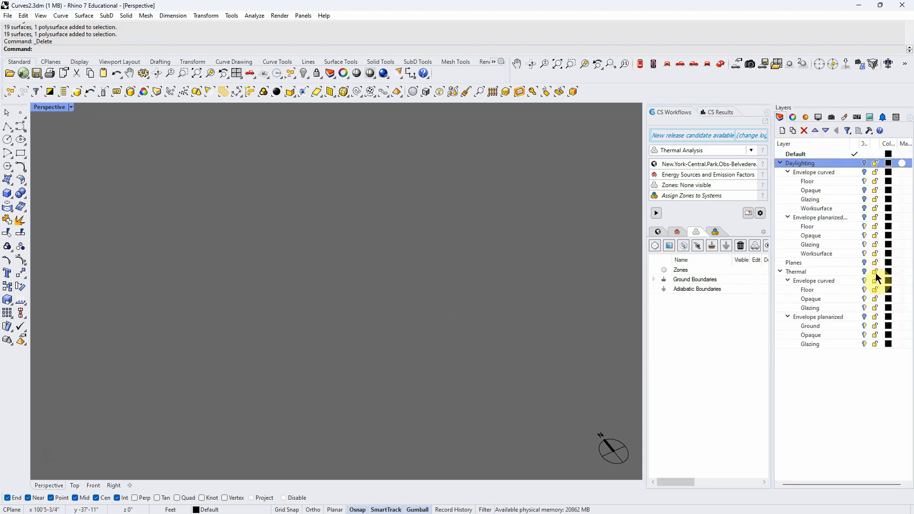
pyautogui.click(864, 316)
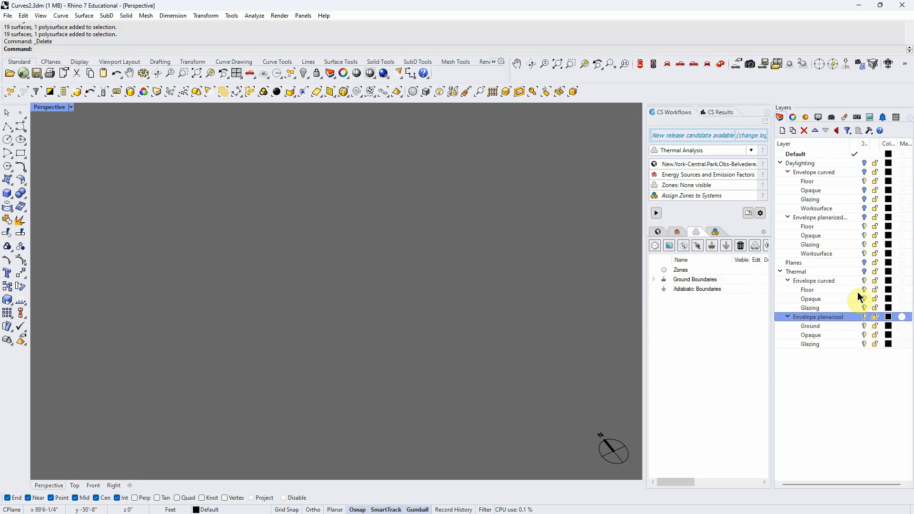
pyautogui.click(864, 270)
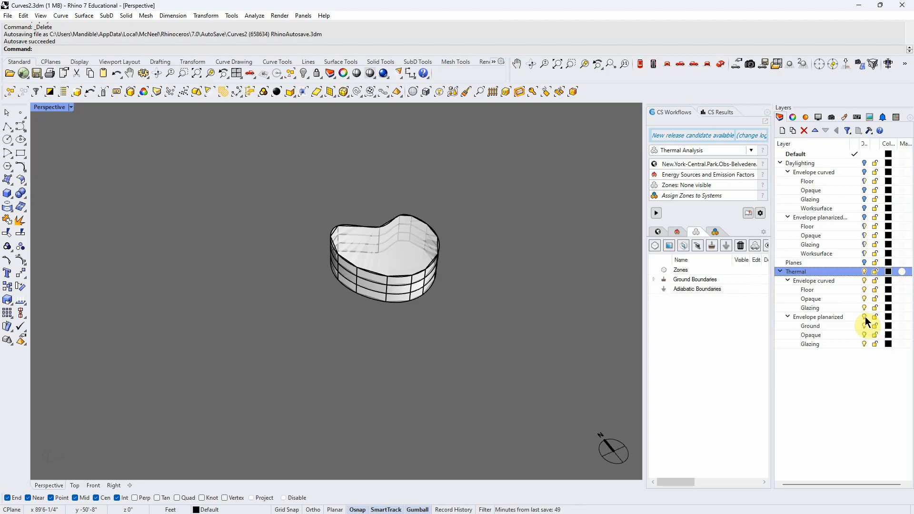
pyautogui.click(864, 280)
pyautogui.scroll(5, 502, 286)
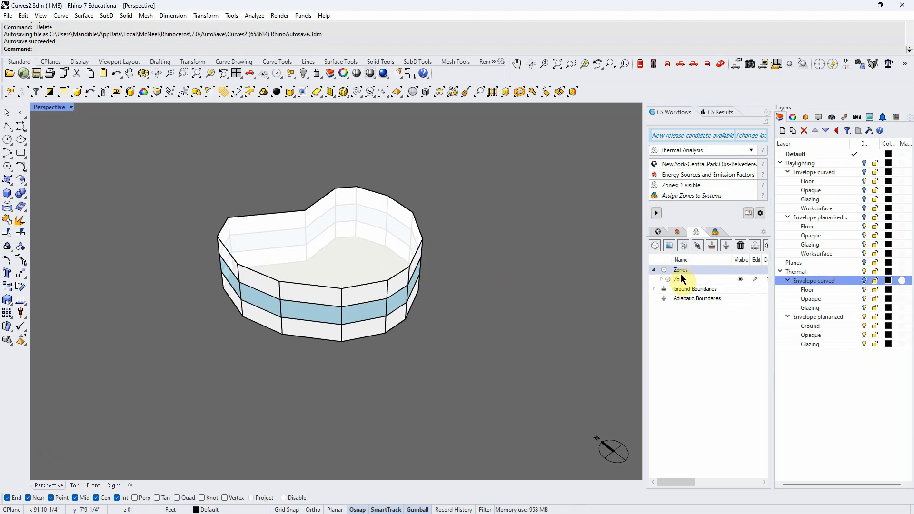
# Expand the thermal zone and review its facades and nested windows alongside the model
pyautogui.click(661, 280)
pyautogui.click(692, 358)
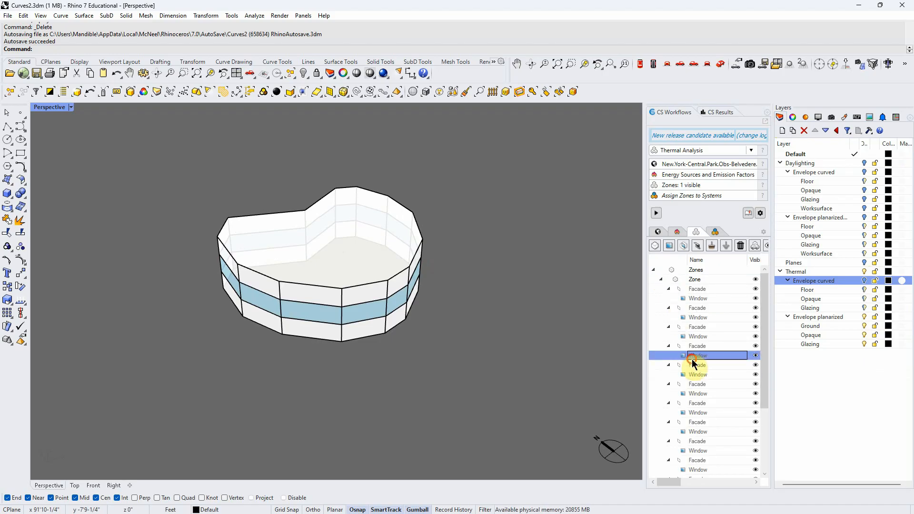
pyautogui.click(700, 393)
pyautogui.moveTo(603, 374); pyautogui.dragTo(522, 373, button='right')
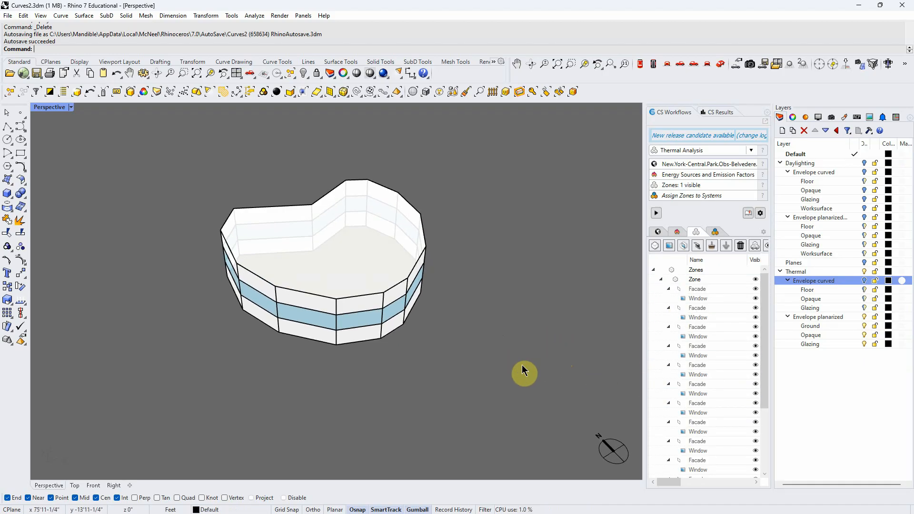
# Open the Thermal planarized results, widen the results area and chart the building's Energy Flows
pyautogui.click(718, 113)
pyautogui.click(679, 168)
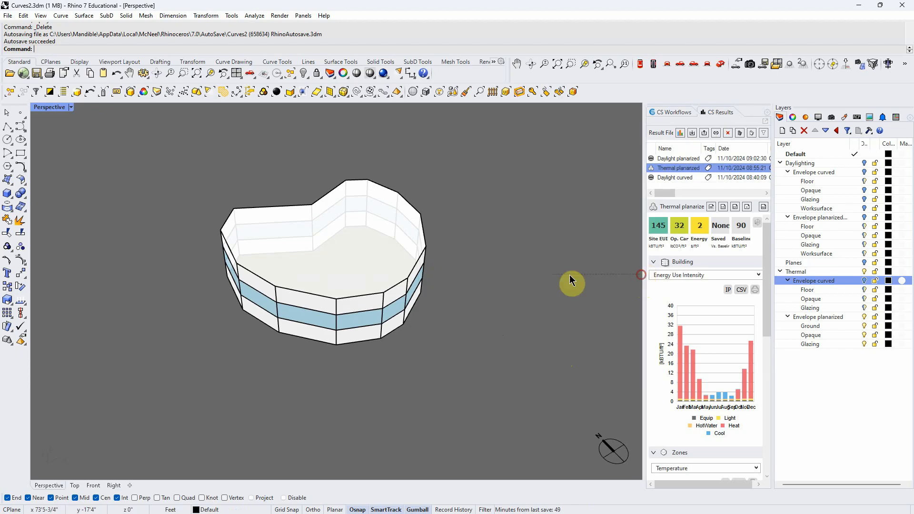
pyautogui.moveTo(644, 277); pyautogui.dragTo(546, 283)
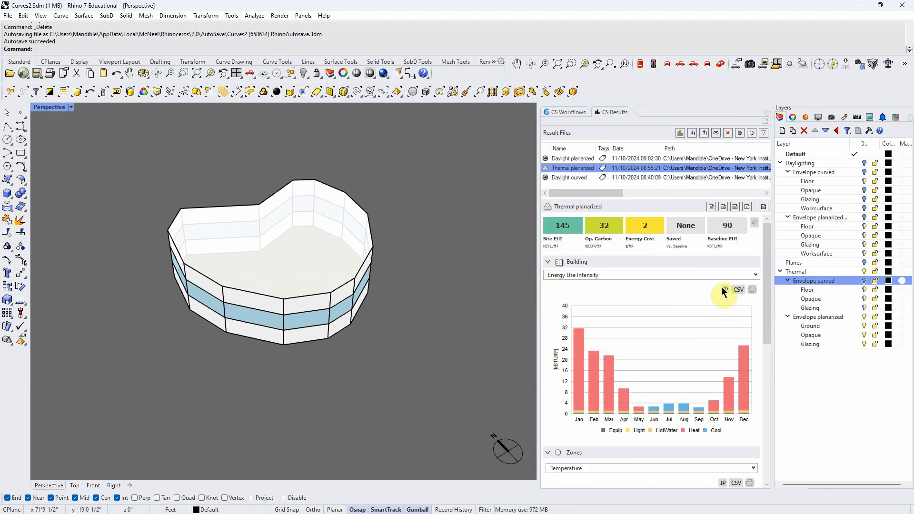
pyautogui.click(756, 275)
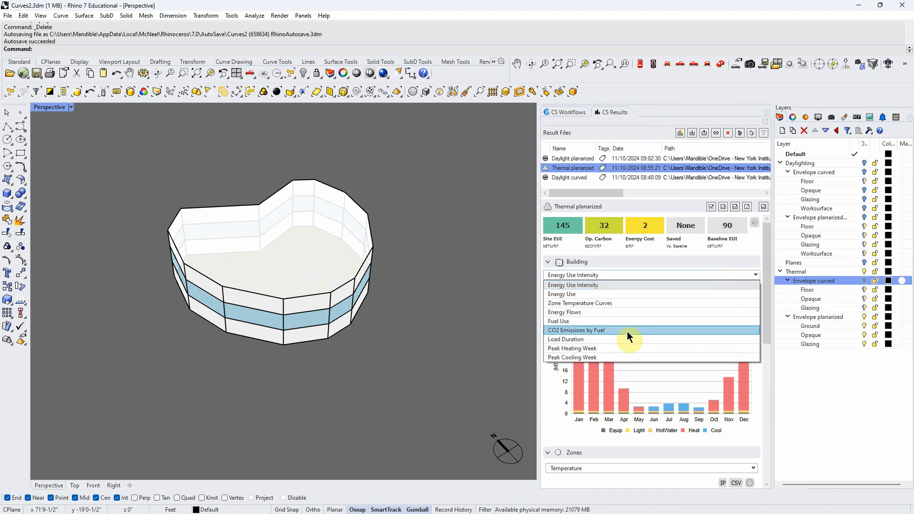
pyautogui.click(578, 312)
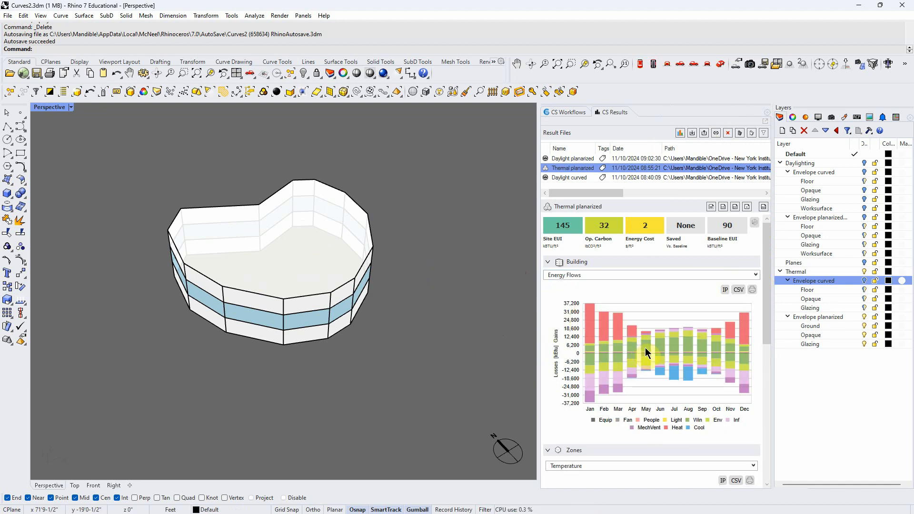
pyautogui.scroll(-4, 397, 342)
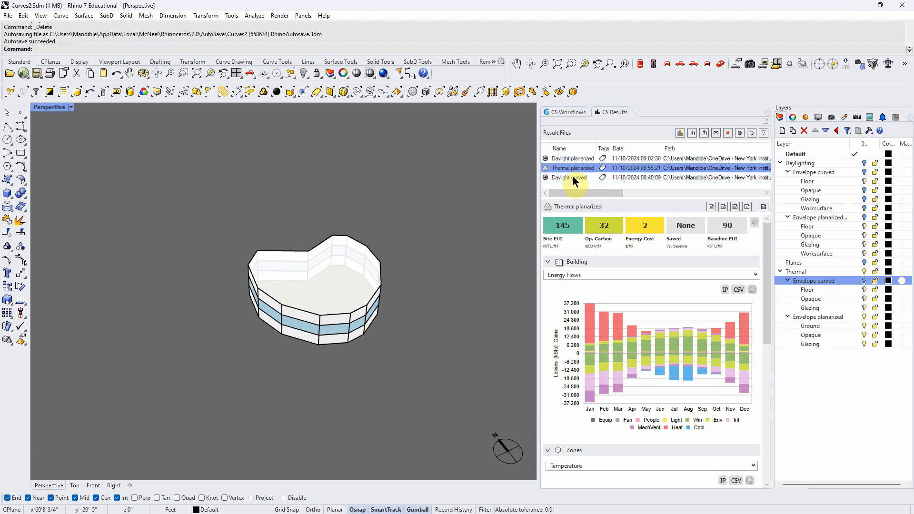
pyautogui.moveTo(435, 283); pyautogui.dragTo(436, 289, button='right')
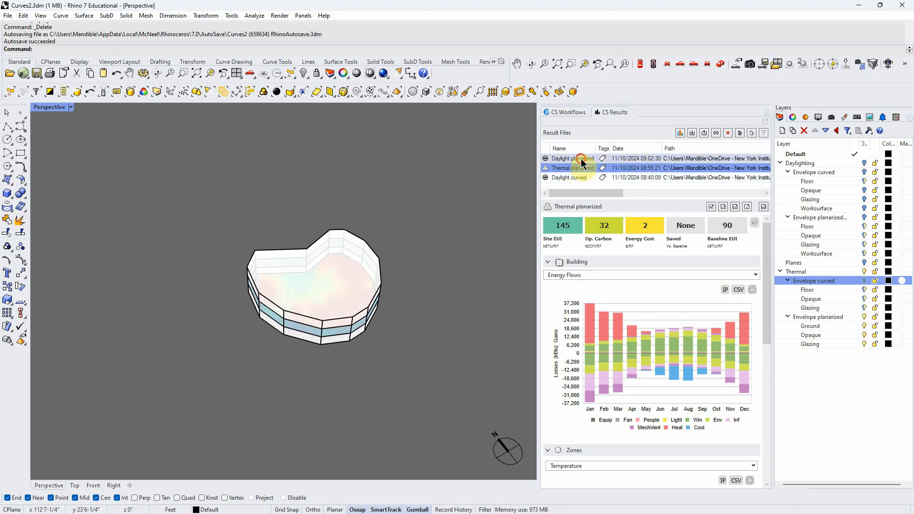
# Display the Daylight planarized results in Wireframe mode with the Thermal layer hidden
pyautogui.click(582, 160)
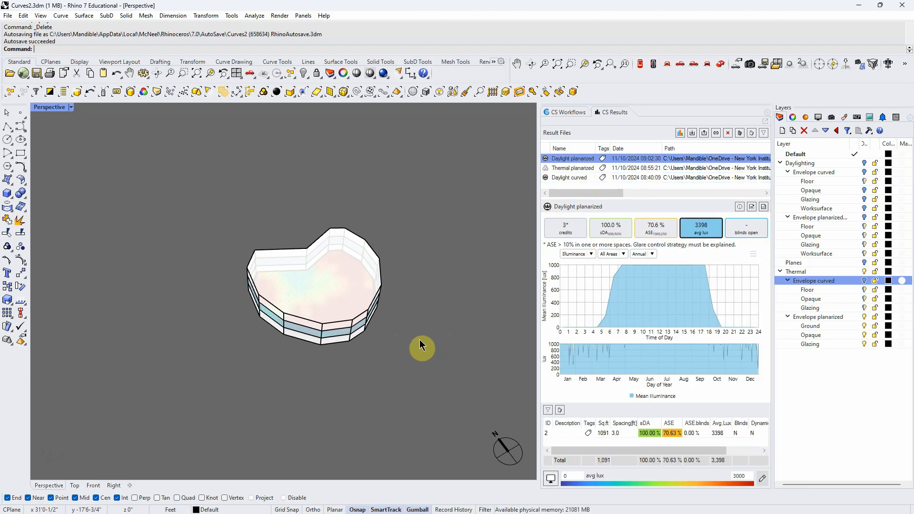
pyautogui.click(61, 107)
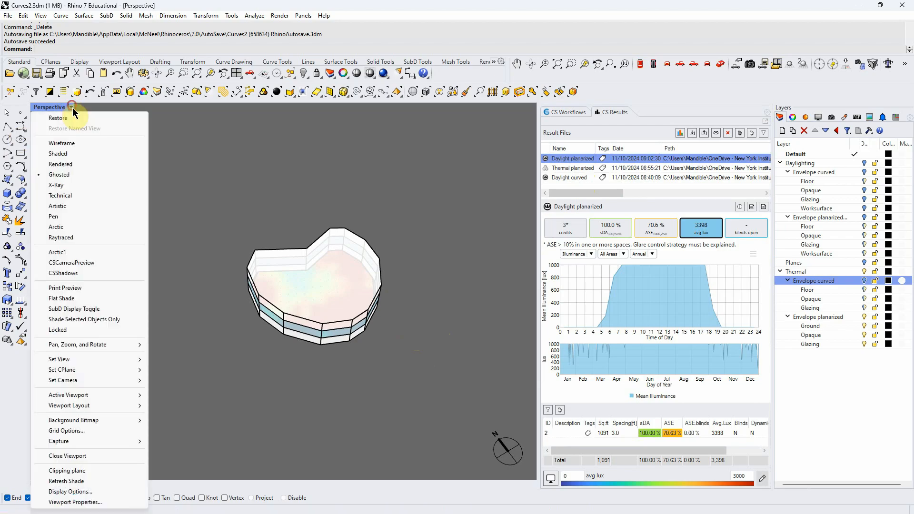
pyautogui.click(66, 147)
pyautogui.scroll(3, 332, 261)
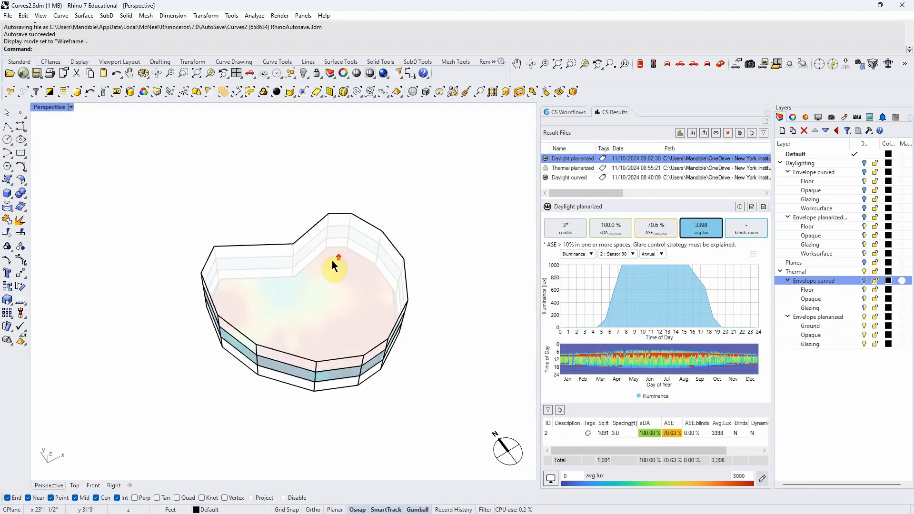
pyautogui.click(71, 106)
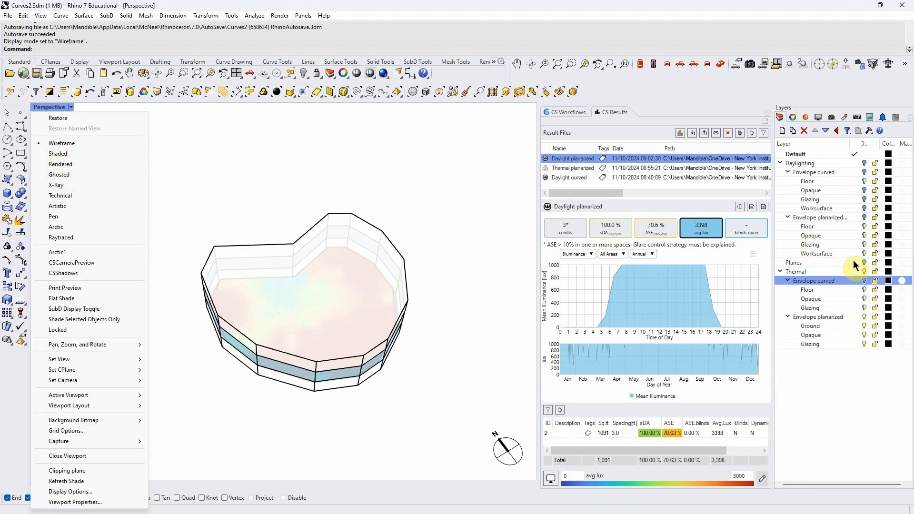
pyautogui.click(864, 271)
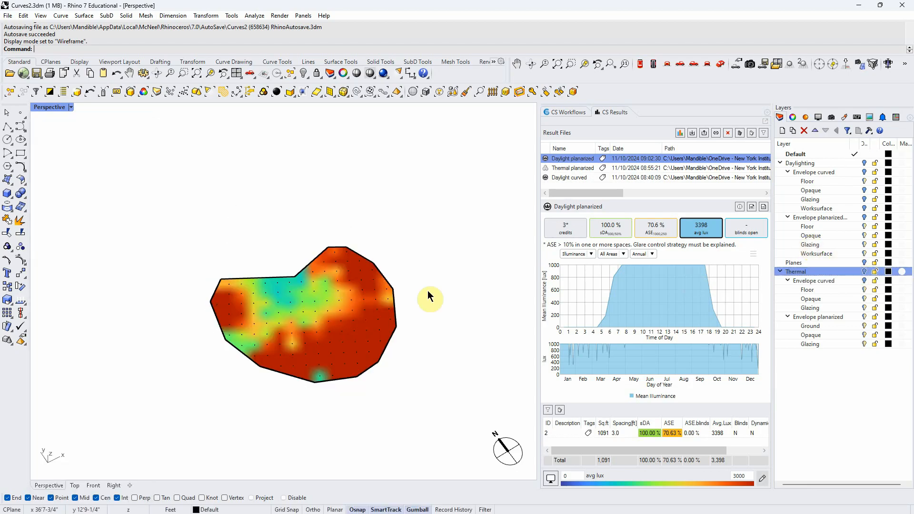
# Compare the Daylight curved and Daylight planarized results by switching between them, checking average lux and the illuminance maps
pyautogui.moveTo(428, 280)
pyautogui.mouseDown(button='right')
pyautogui.moveTo(420, 302)
pyautogui.moveTo(437, 270)
pyautogui.mouseUp(button='right')
pyautogui.click(571, 178)
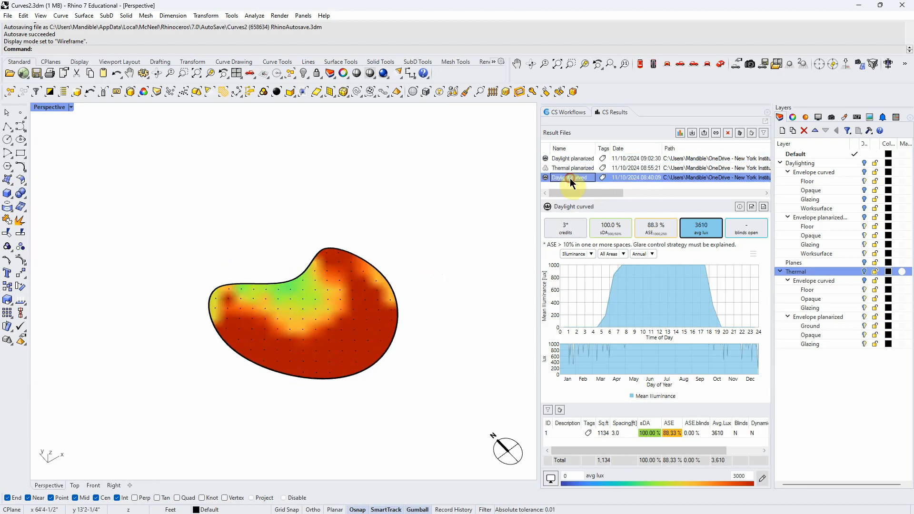
pyautogui.press('ctrl')
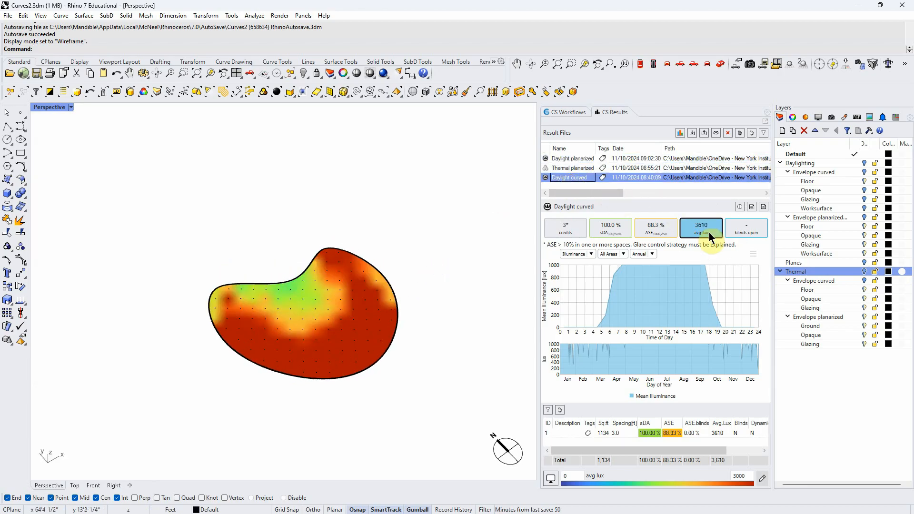
pyautogui.click(585, 161)
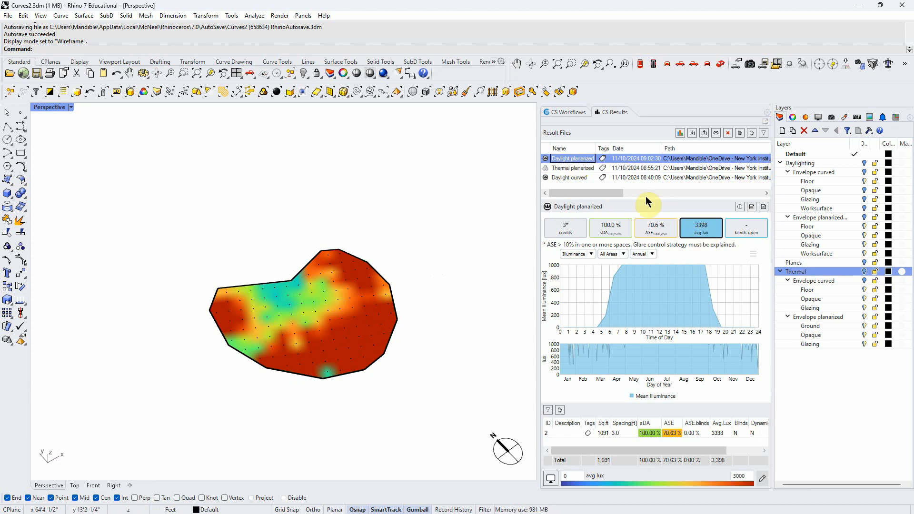
pyautogui.click(566, 177)
pyautogui.click(568, 158)
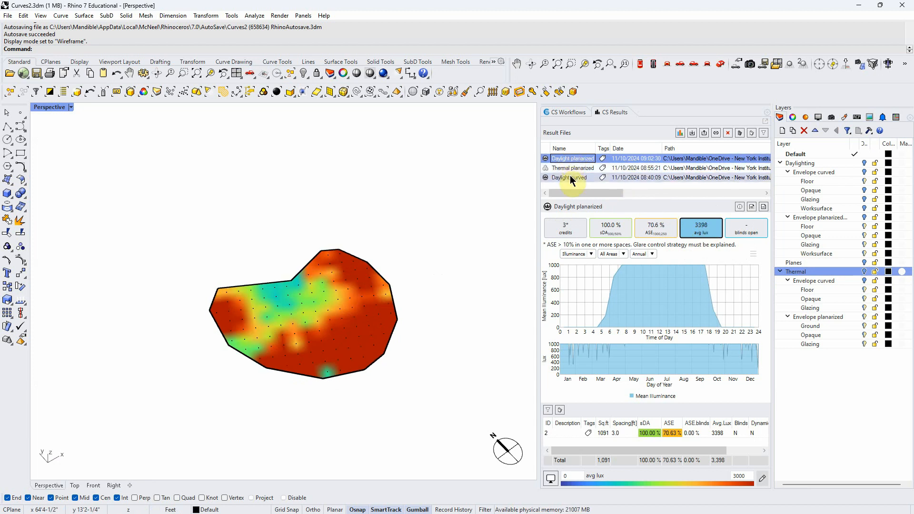
pyautogui.click(570, 178)
pyautogui.click(572, 159)
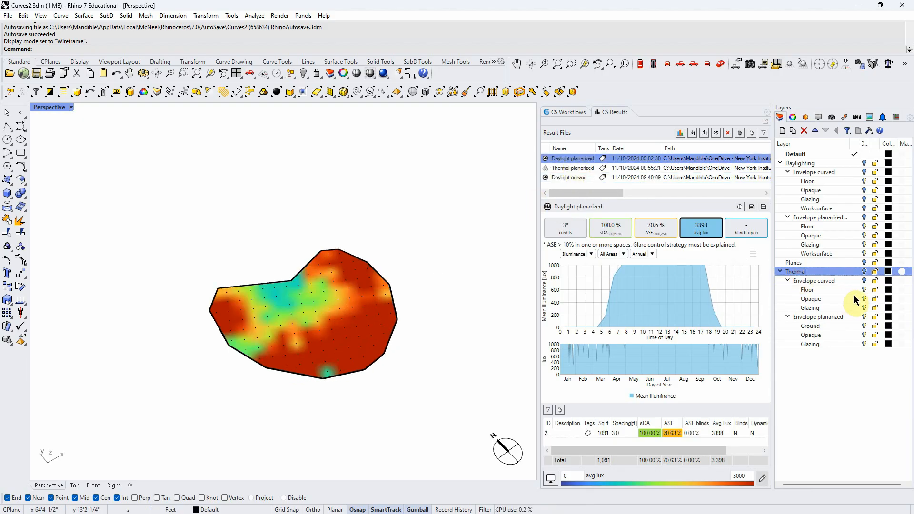
# Show the Thermal layer again and inspect the planarized envelope over the Daylight planarized illuminance map
pyautogui.click(864, 272)
pyautogui.moveTo(438, 308)
pyautogui.mouseDown(button='right')
pyautogui.moveTo(435, 245)
pyautogui.moveTo(422, 322)
pyautogui.moveTo(420, 312)
pyautogui.mouseUp(button='right')
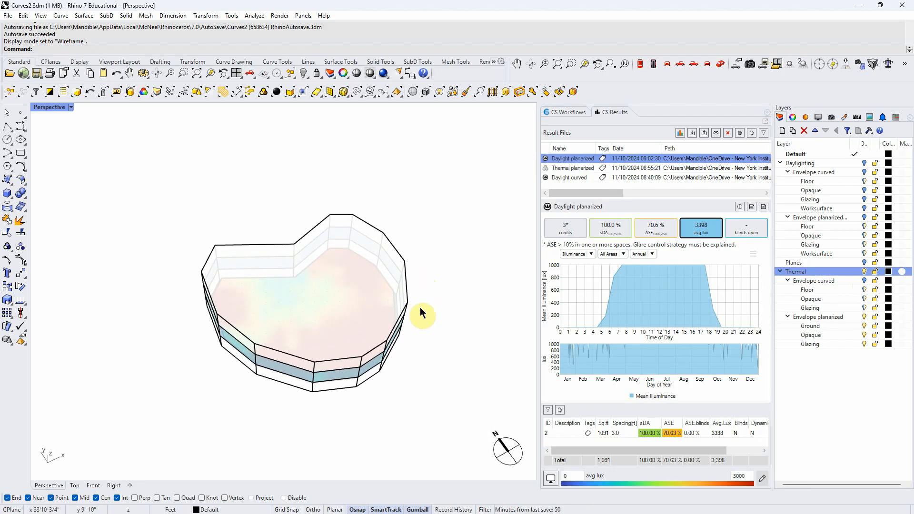
pyautogui.moveTo(436, 367); pyautogui.dragTo(467, 352, button='right')
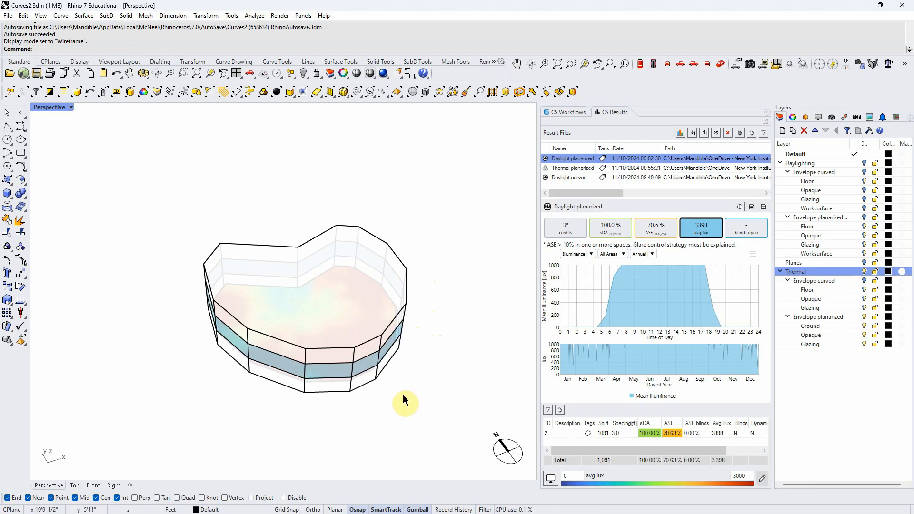
pyautogui.moveTo(318, 440); pyautogui.dragTo(337, 417, button='right')
pyautogui.scroll(2, 331, 431)
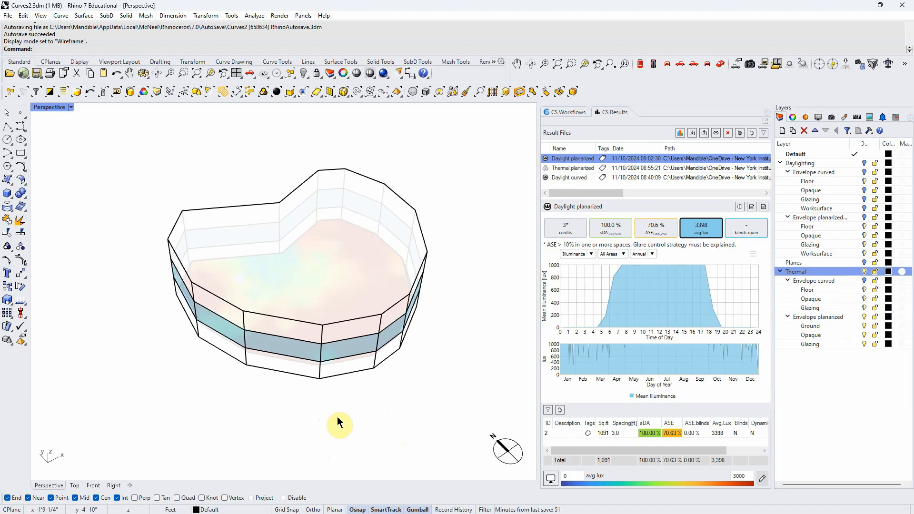